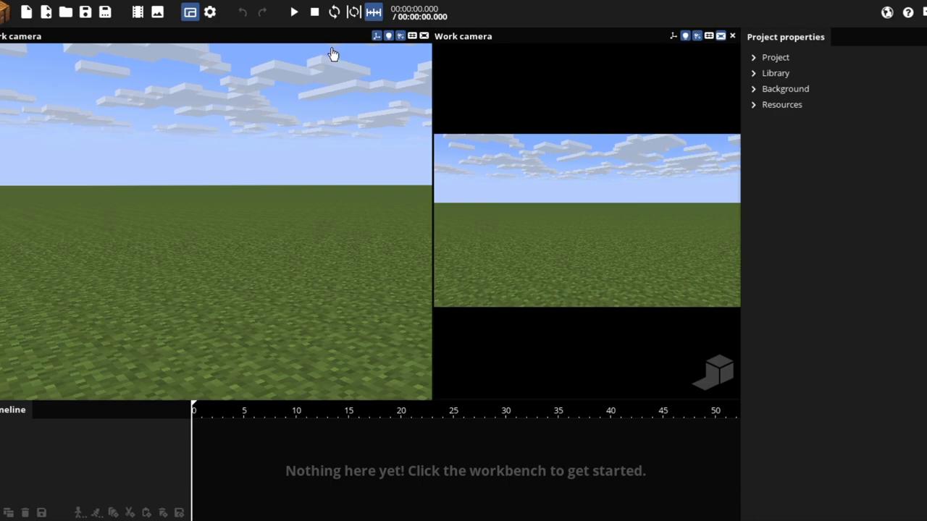
# - Create a Human character with the Steve variant, using the granny skin image from the MC SKINS files
pyautogui.click(10, 13)
pyautogui.click(340, 365)
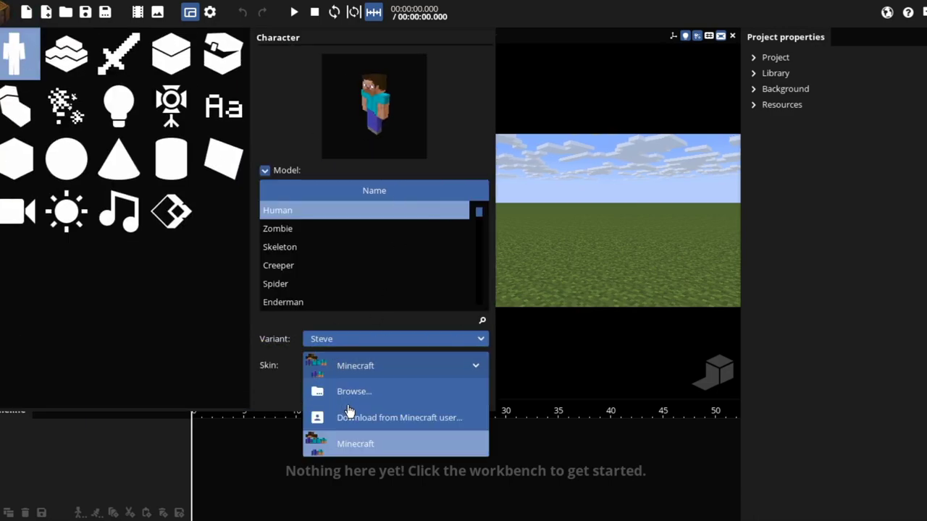
pyautogui.click(350, 392)
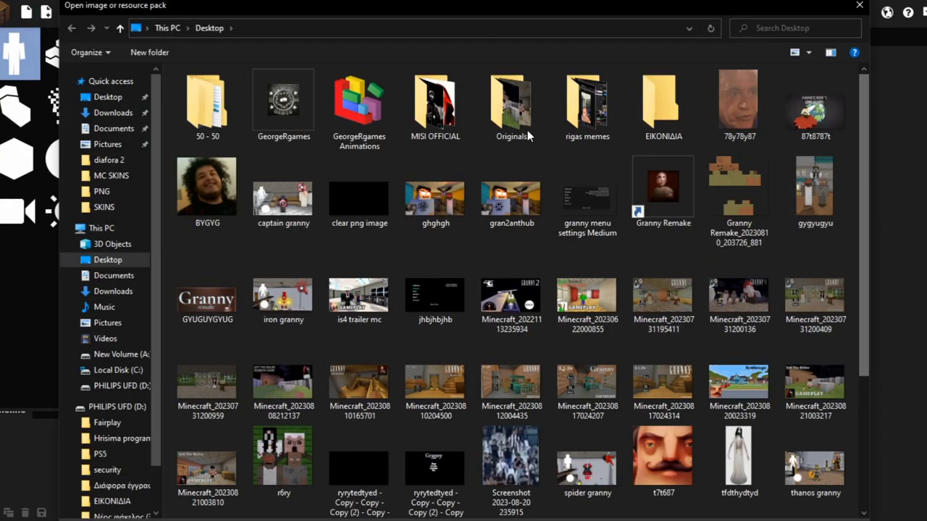
pyautogui.doubleClick(293, 120)
pyautogui.doubleClick(415, 206)
pyautogui.doubleClick(495, 118)
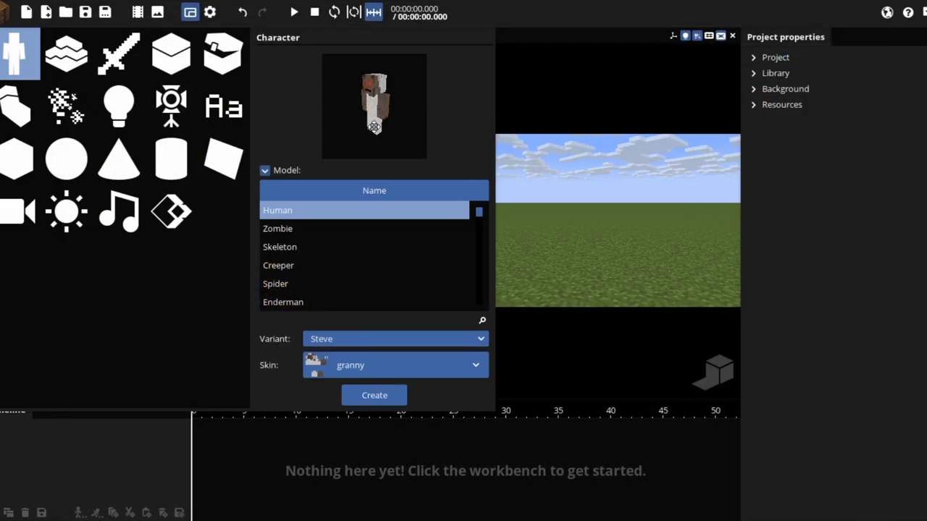
pyautogui.click(350, 397)
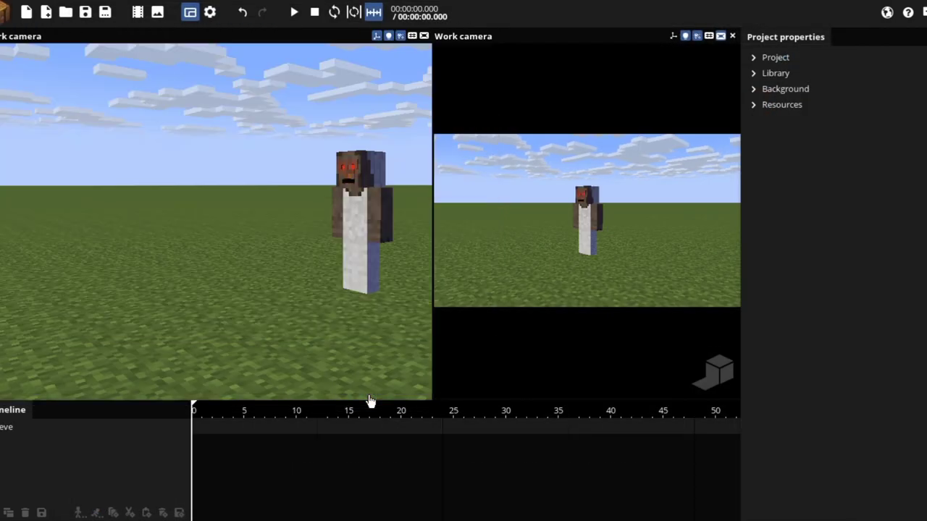
# - Start importing scenery from a Minecraft world and load the world Granny1
pyautogui.click(6, 12)
pyautogui.click(67, 53)
pyautogui.click(400, 205)
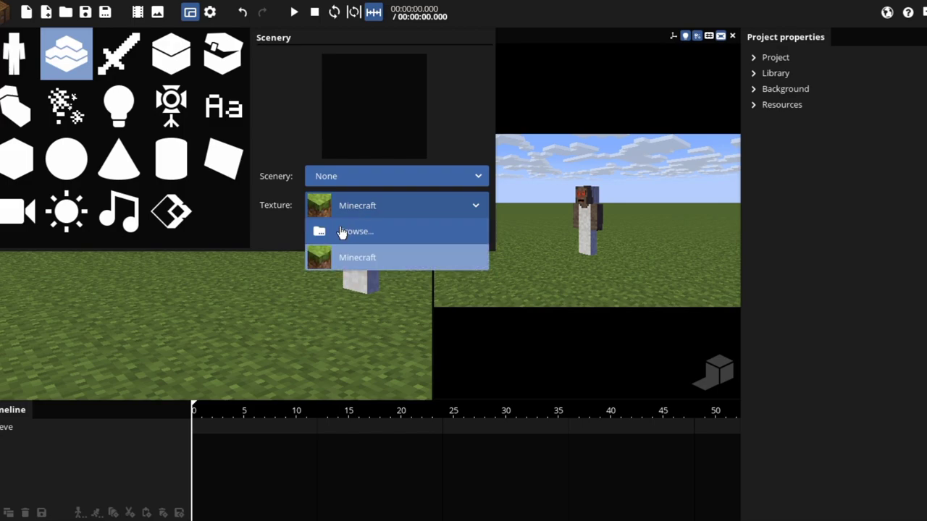
pyautogui.click(335, 176)
pyautogui.click(341, 218)
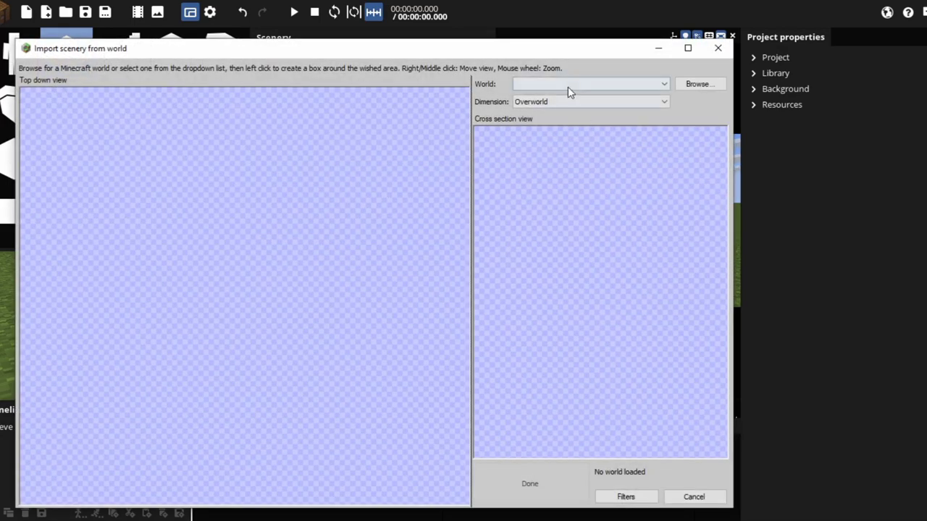
pyautogui.click(572, 84)
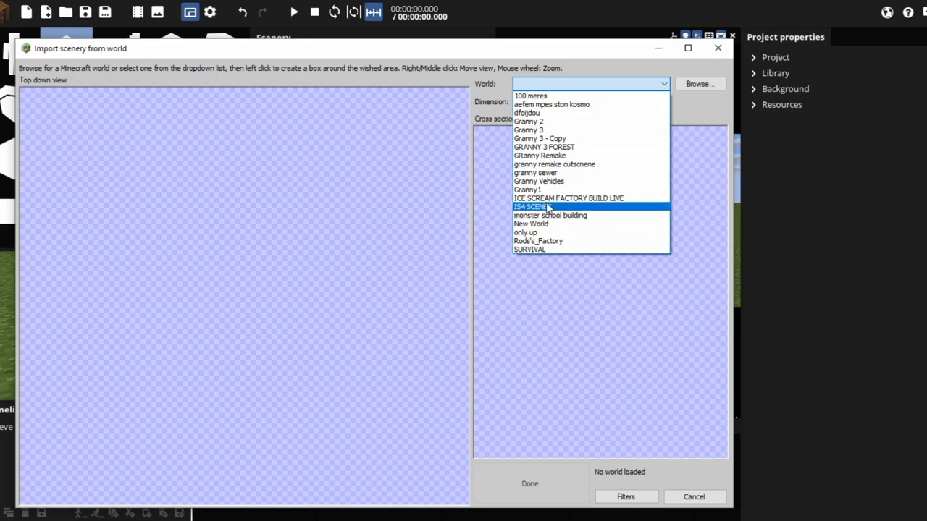
pyautogui.click(527, 190)
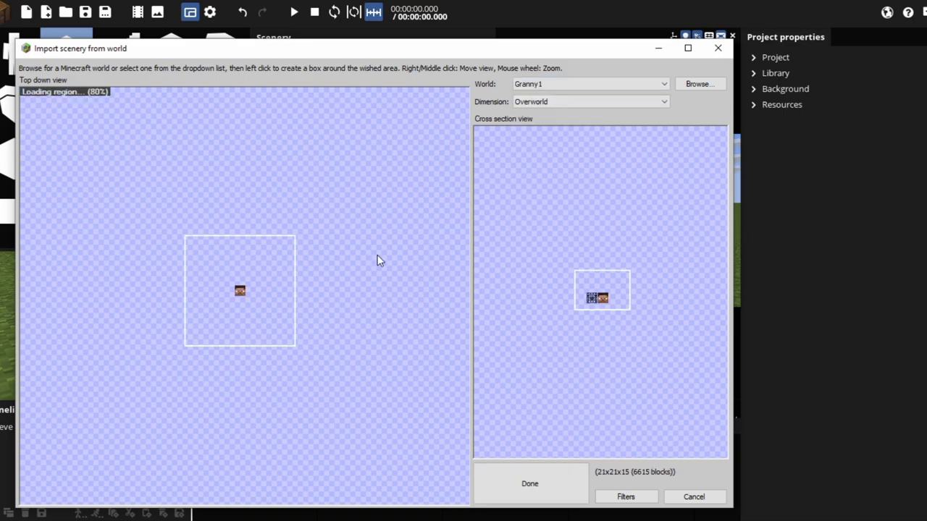
# - Box the house at about 38x31x28 blocks, import that region, and create it as scenery with the Minecraft texture
pyautogui.moveTo(167, 212); pyautogui.dragTo(126, 139, button='right')
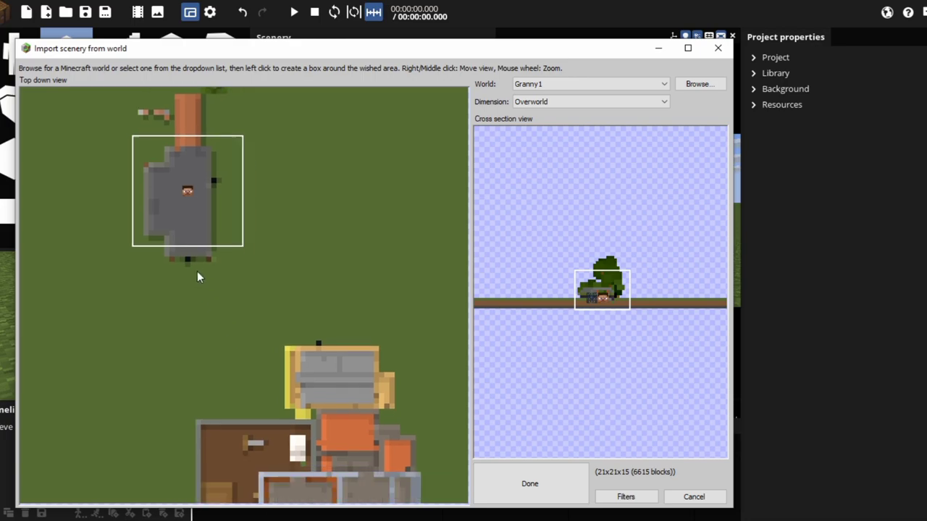
pyautogui.moveTo(213, 298); pyautogui.dragTo(130, 156, button='right')
pyautogui.moveTo(232, 382); pyautogui.dragTo(363, 472)
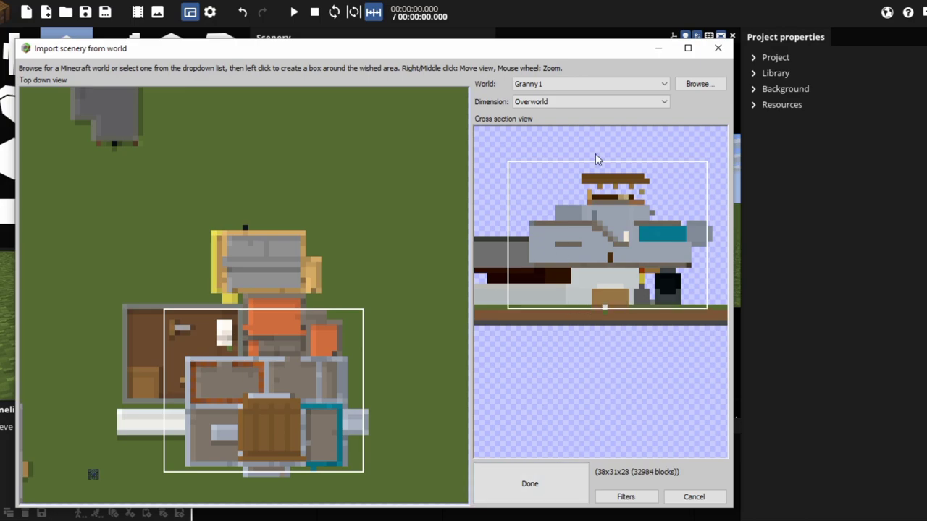
pyautogui.click(543, 482)
pyautogui.click(449, 343)
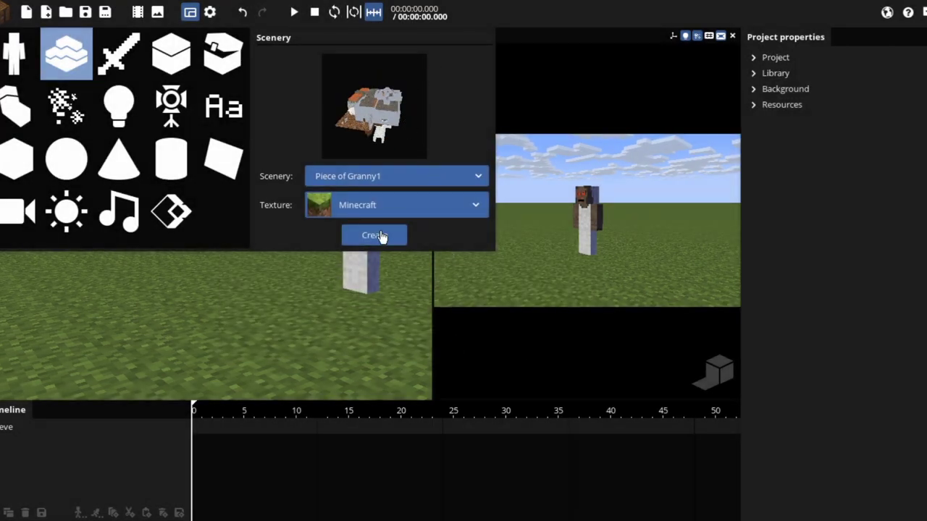
pyautogui.click(382, 238)
# - Create a camera inside the white-walled room of the house, looking toward the pillar, iron bars and stairs
pyautogui.moveTo(341, 284); pyautogui.dragTo(594, 265)
pyautogui.moveTo(216, 222); pyautogui.dragTo(340, 288, button='right')
pyautogui.moveTo(533, 204); pyautogui.dragTo(533, 204, button='right')
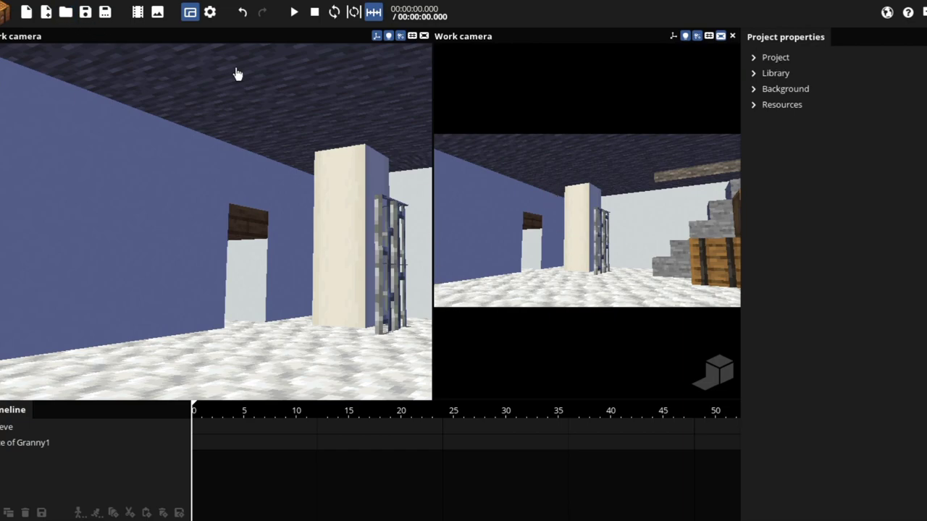
pyautogui.click(3, 13)
pyautogui.click(22, 197)
pyautogui.click(377, 142)
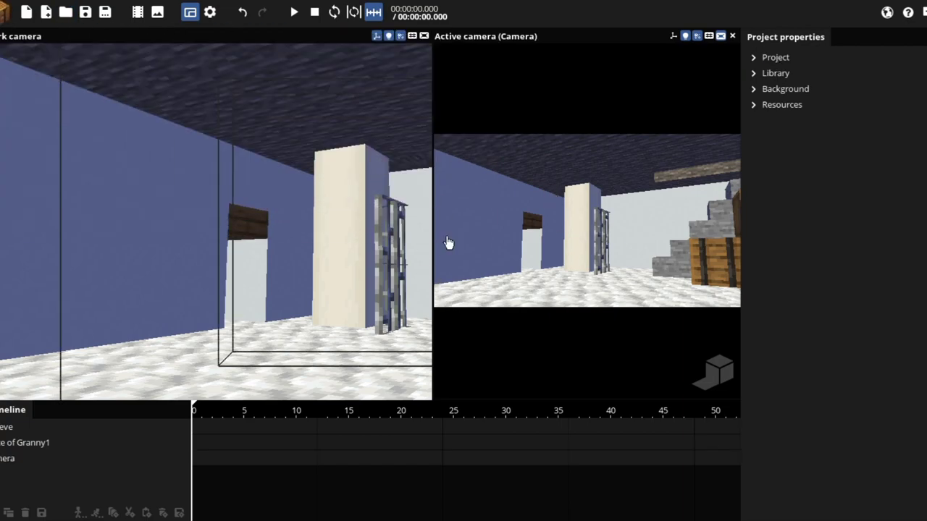
pyautogui.moveTo(515, 230); pyautogui.dragTo(516, 230, button='right')
pyautogui.press('s')
# - Change the background's time of day to night
pyautogui.click(775, 59)
pyautogui.click(769, 61)
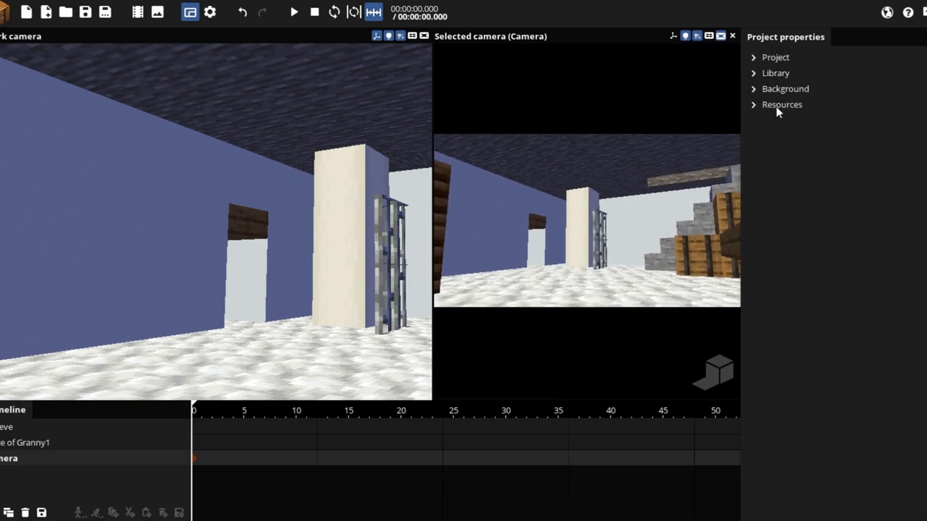
pyautogui.click(782, 90)
pyautogui.moveTo(807, 248); pyautogui.dragTo(776, 278)
# - Create a point light in the dark room and position it at about X 112.43, Y 6.86, Z 97.12
pyautogui.click(12, 35)
pyautogui.click(118, 104)
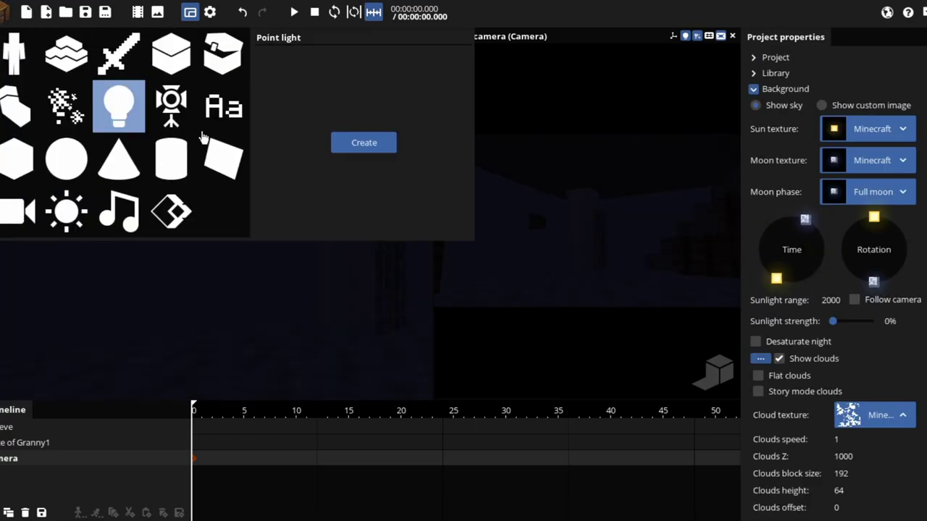
pyautogui.click(356, 142)
pyautogui.moveTo(209, 299); pyautogui.dragTo(87, 324)
pyautogui.moveTo(121, 207); pyautogui.dragTo(110, 47)
pyautogui.moveTo(171, 138); pyautogui.dragTo(467, 155)
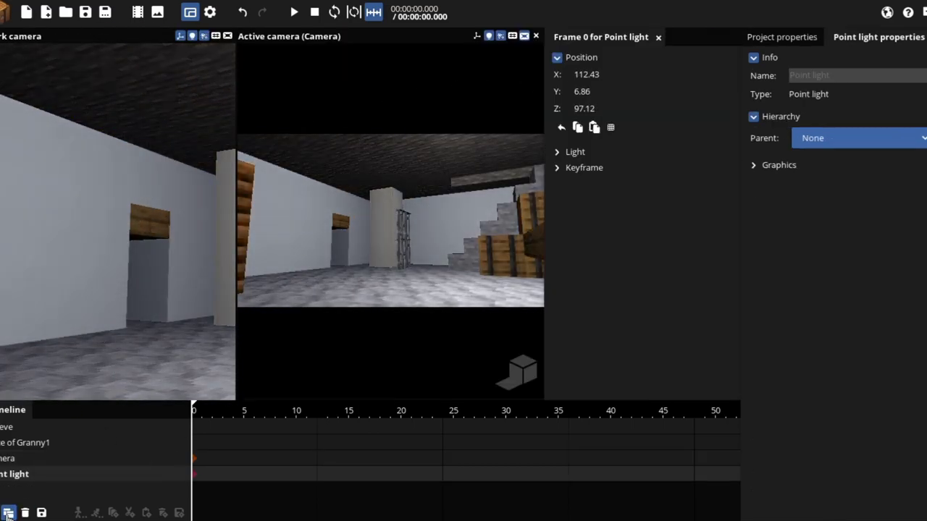
# - Duplicate the point light, move the copy to about X 35.25, and create one more point light
pyautogui.click(9, 512)
pyautogui.moveTo(588, 75); pyautogui.dragTo(509, 76)
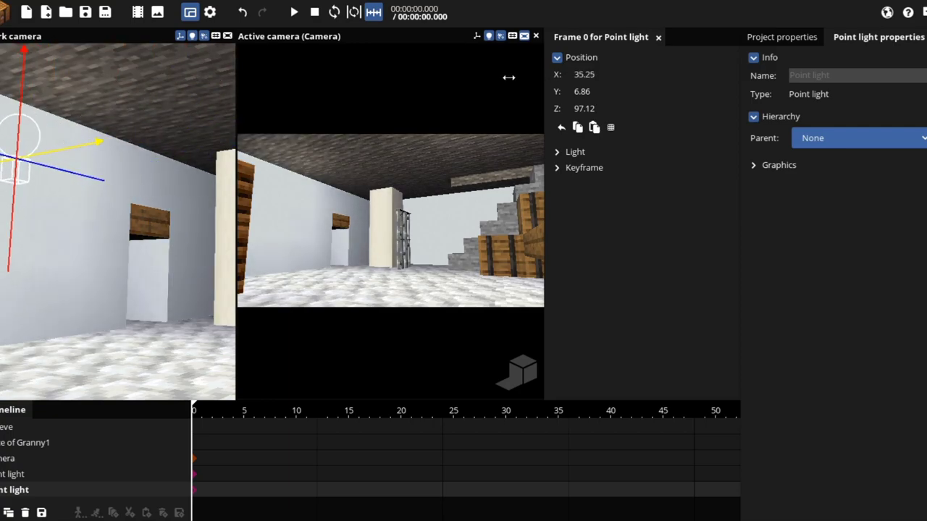
pyautogui.click(6, 12)
pyautogui.click(118, 102)
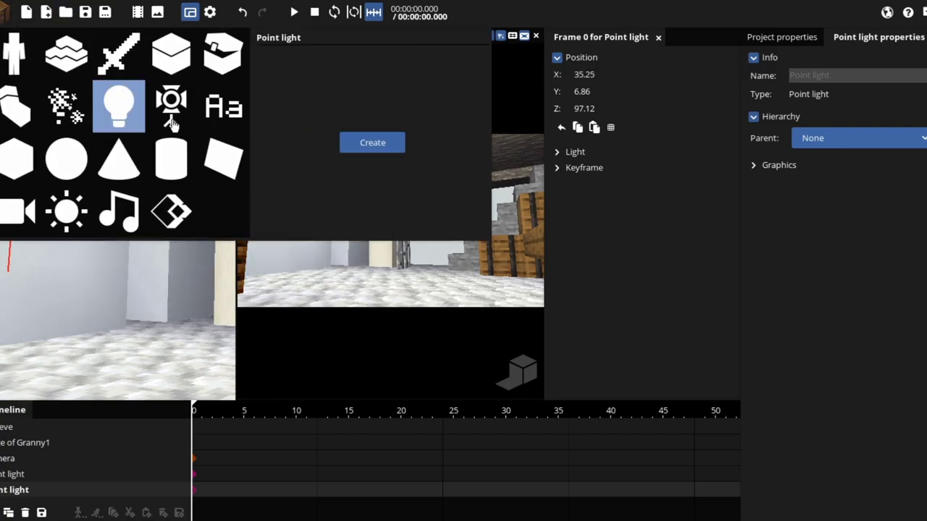
pyautogui.click(366, 143)
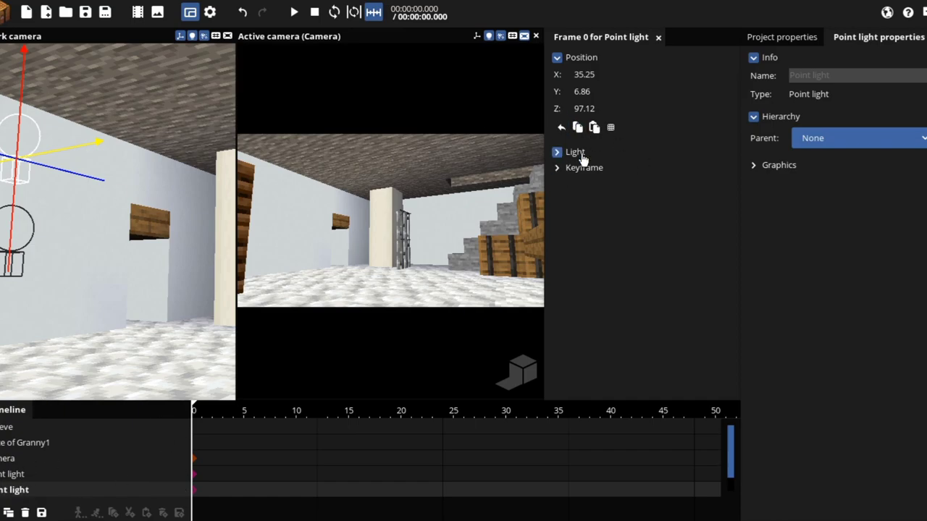
# - Make the duplicated point light's color black and move it to about X 39.54, Y -31.49
pyautogui.click(575, 152)
pyautogui.click(641, 174)
pyautogui.press('Escape')
pyautogui.moveTo(64, 162); pyautogui.dragTo(224, 202)
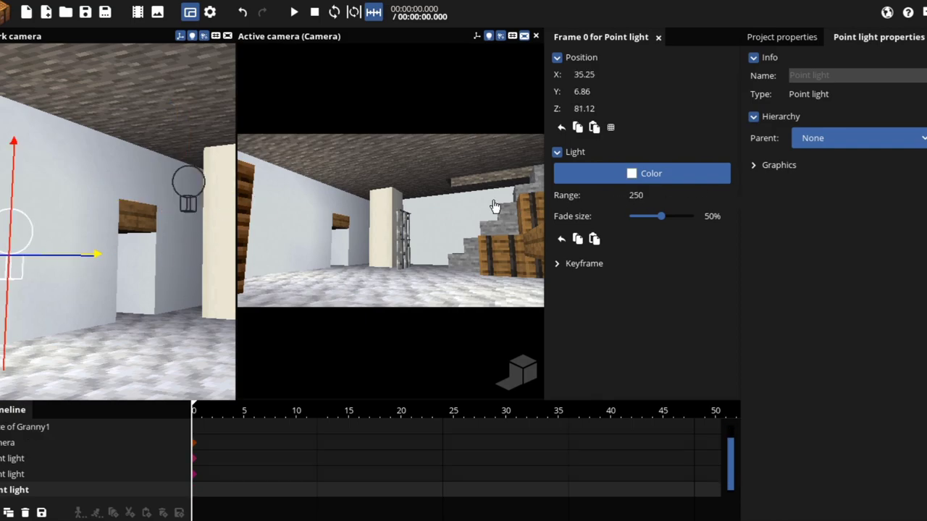
# - Reduce the newest point light's range to about 11.28 and widen the active camera preview
pyautogui.moveTo(496, 206); pyautogui.dragTo(457, 192)
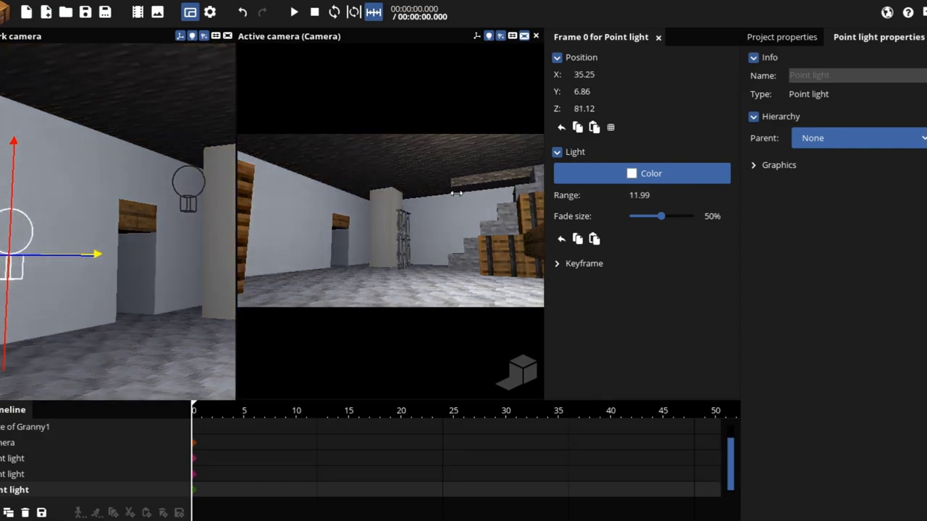
pyautogui.click(200, 165)
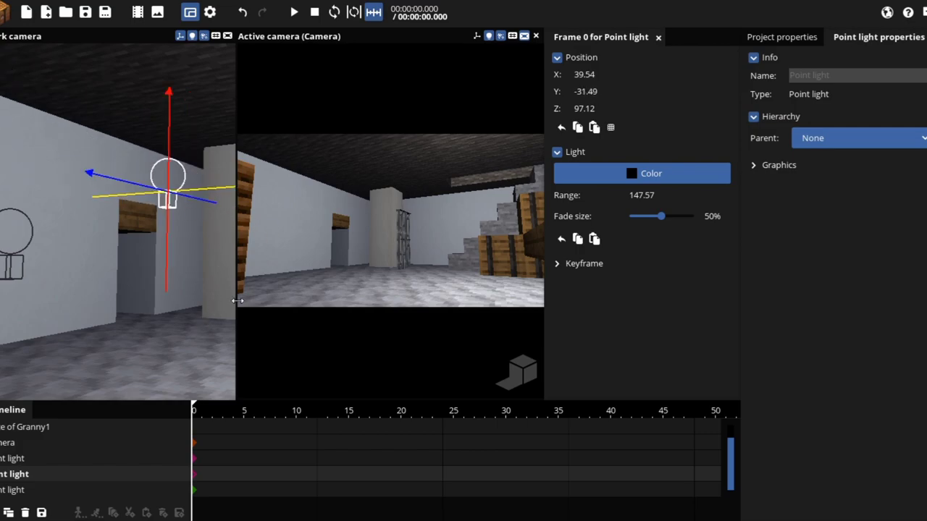
pyautogui.moveTo(236, 300); pyautogui.dragTo(441, 279)
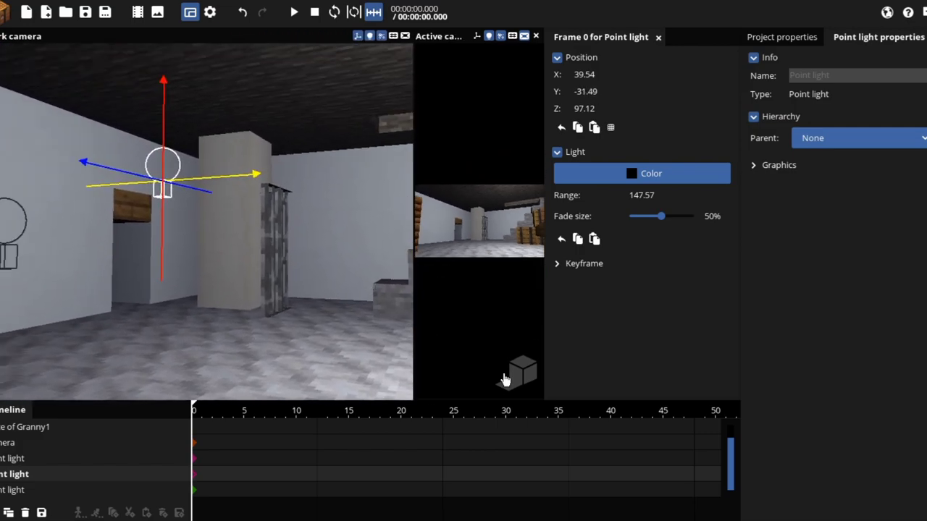
pyautogui.moveTo(413, 233); pyautogui.dragTo(176, 243)
# - Set the camera's size to Avatar (512x512)
pyautogui.click(15, 443)
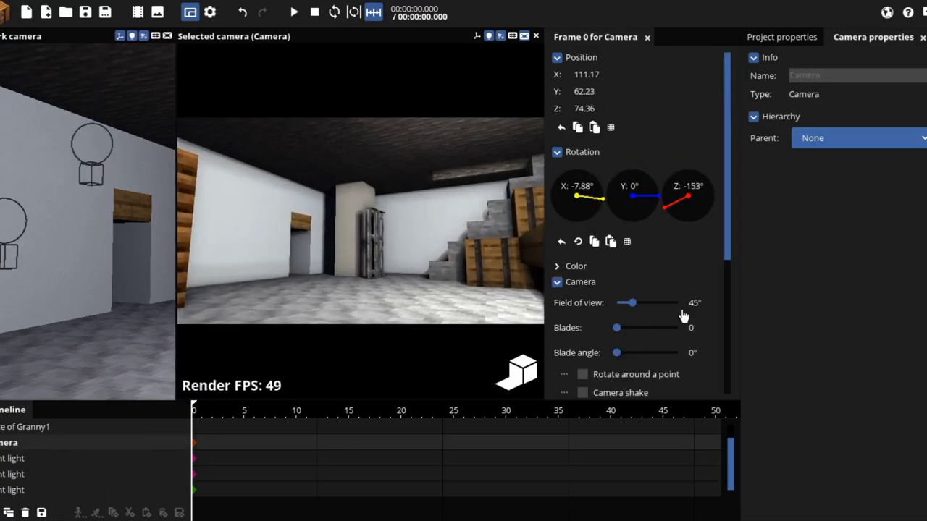
pyautogui.moveTo(725, 208); pyautogui.dragTo(700, 368)
pyautogui.click(649, 341)
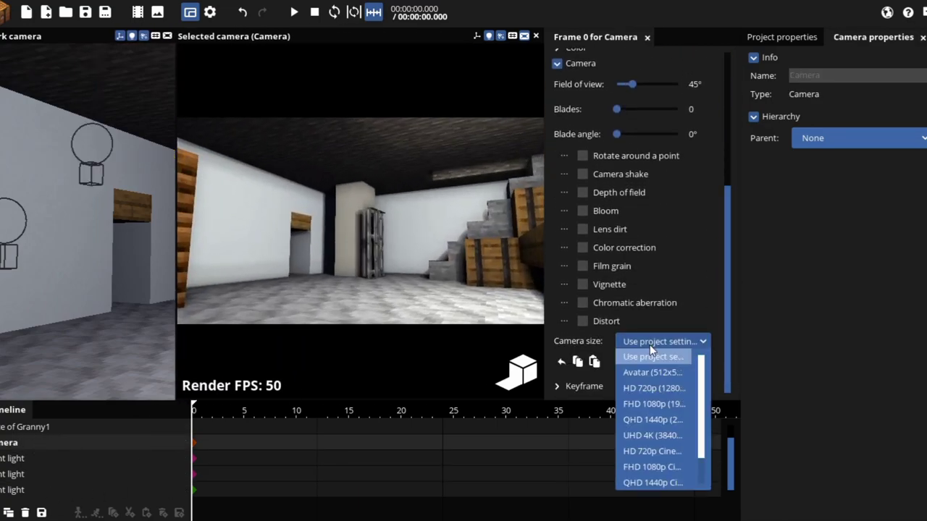
pyautogui.click(647, 372)
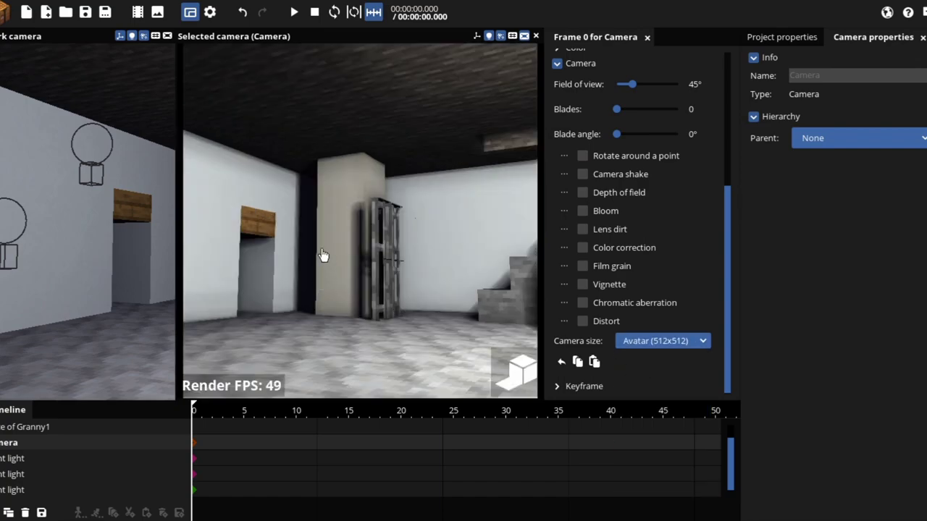
# - Set the camera's field of view to 33° and aim it at the stacked wooden blocks beside the pillar
pyautogui.moveTo(361, 221); pyautogui.dragTo(341, 203, button='right')
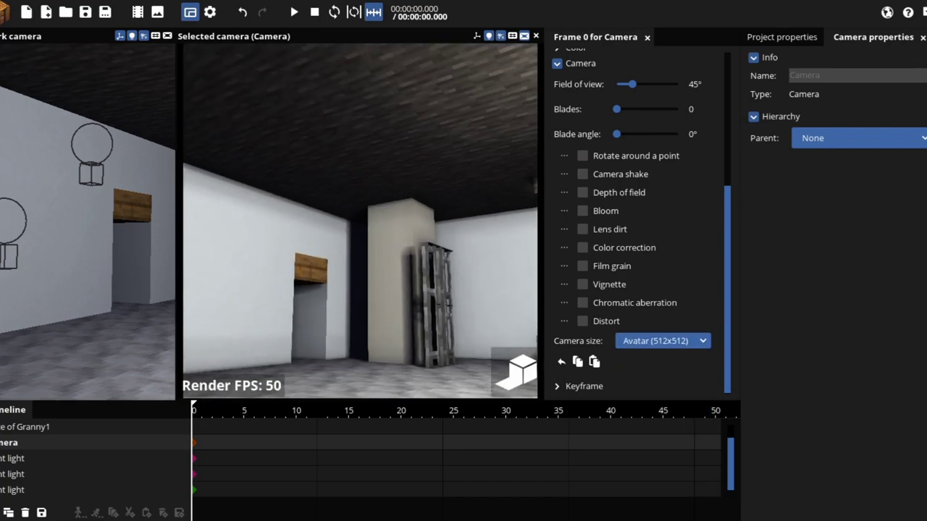
pyautogui.moveTo(632, 84)
pyautogui.mouseDown()
pyautogui.moveTo(646, 87)
pyautogui.moveTo(630, 86)
pyautogui.mouseUp()
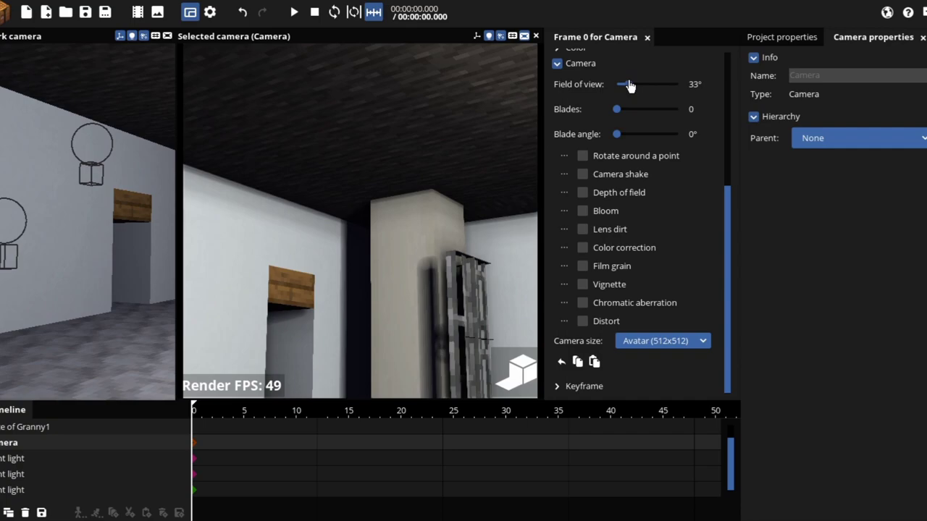
pyautogui.moveTo(434, 107)
pyautogui.mouseDown(button='right')
pyautogui.moveTo(471, 118)
pyautogui.moveTo(416, 119)
pyautogui.moveTo(426, 125)
pyautogui.moveTo(433, 107)
pyautogui.mouseUp(button='right')
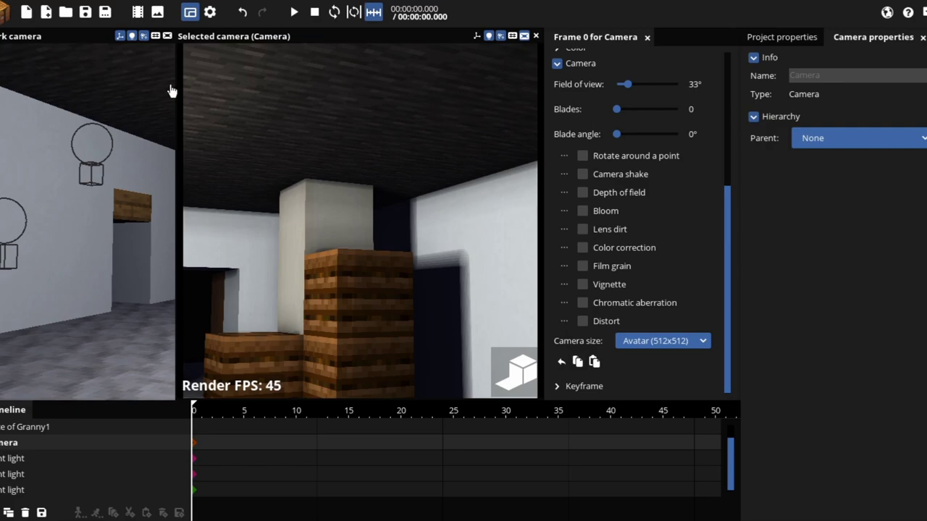
# - Enlarge the work camera view, select the granny character and move it toward the camera's room
pyautogui.moveTo(176, 91); pyautogui.dragTo(424, 134)
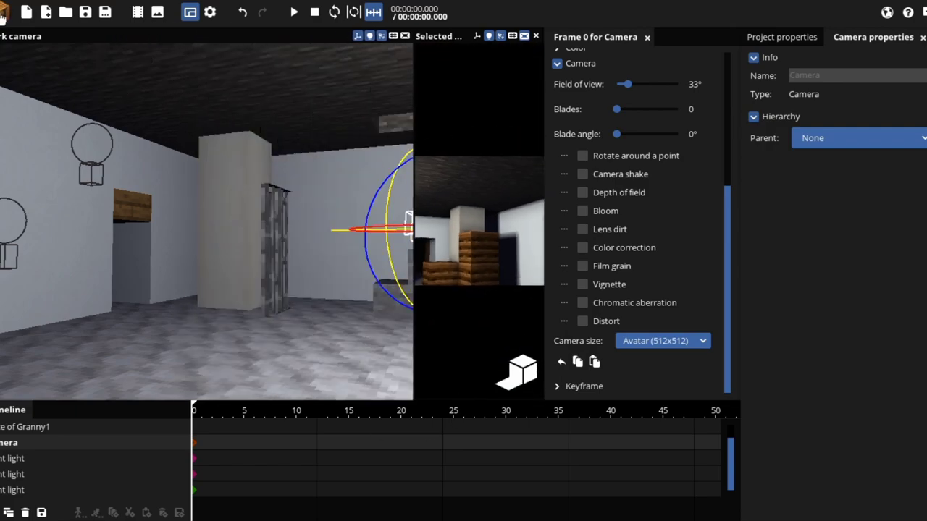
pyautogui.scroll(1, 132, 456)
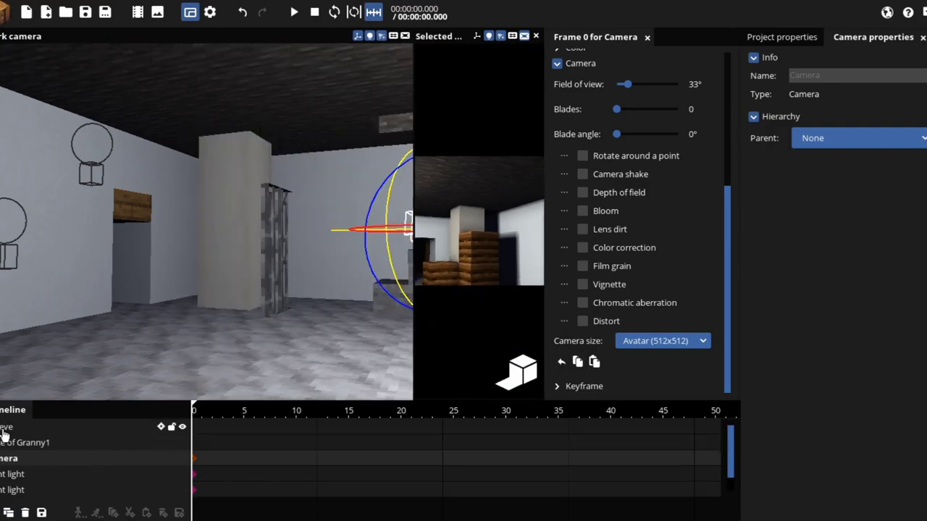
pyautogui.click(6, 427)
pyautogui.moveTo(266, 284); pyautogui.dragTo(270, 286, button='right')
pyautogui.moveTo(181, 273); pyautogui.dragTo(135, 62)
pyautogui.moveTo(196, 195); pyautogui.dragTo(369, 260)
pyautogui.moveTo(369, 260); pyautogui.dragTo(405, 260, button='right')
pyautogui.moveTo(193, 217); pyautogui.dragTo(172, 117)
pyautogui.moveTo(217, 160); pyautogui.dragTo(171, 78)
# - Stand the granny character in front of the camera at about X 84.12, Y -33.21, Z 65.18, rotated to Z -224.84°
pyautogui.moveTo(149, 268); pyautogui.dragTo(150, 265, button='right')
pyautogui.press('w')
pyautogui.moveTo(162, 376); pyautogui.dragTo(246, 309)
pyautogui.moveTo(350, 343); pyautogui.dragTo(391, 328)
pyautogui.moveTo(368, 295); pyautogui.dragTo(370, 296, button='right')
pyautogui.moveTo(341, 262); pyautogui.dragTo(343, 305)
pyautogui.moveTo(375, 355); pyautogui.dragTo(392, 354)
pyautogui.moveTo(346, 388); pyautogui.dragTo(296, 382)
pyautogui.moveTo(276, 341); pyautogui.dragTo(282, 367)
pyautogui.moveTo(397, 359); pyautogui.dragTo(424, 356)
pyautogui.moveTo(324, 269); pyautogui.dragTo(323, 269)
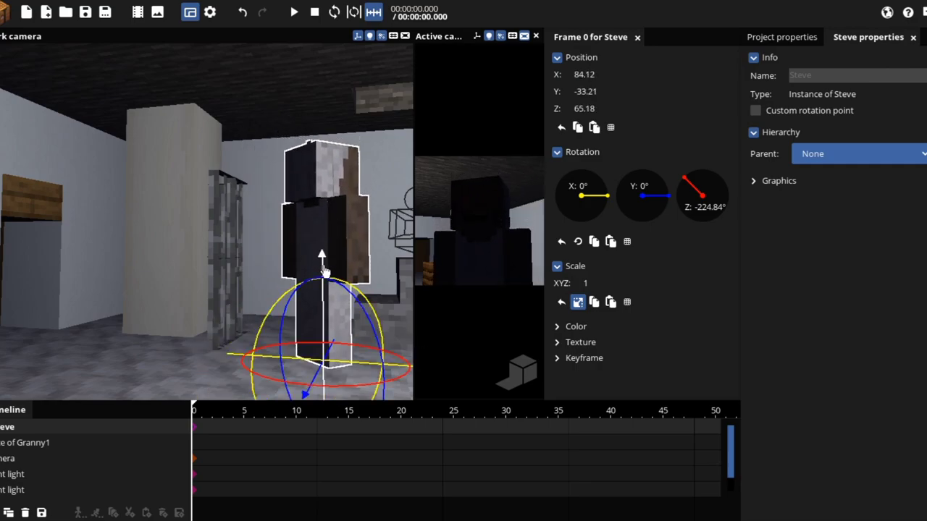
# - Move the short-range point light beside the character's head, to about X 85.34, Y -34.68, Z 94.02
pyautogui.moveTo(148, 329); pyautogui.dragTo(87, 325, button='right')
pyautogui.moveTo(202, 325); pyautogui.dragTo(111, 268, button='right')
pyautogui.click(110, 267)
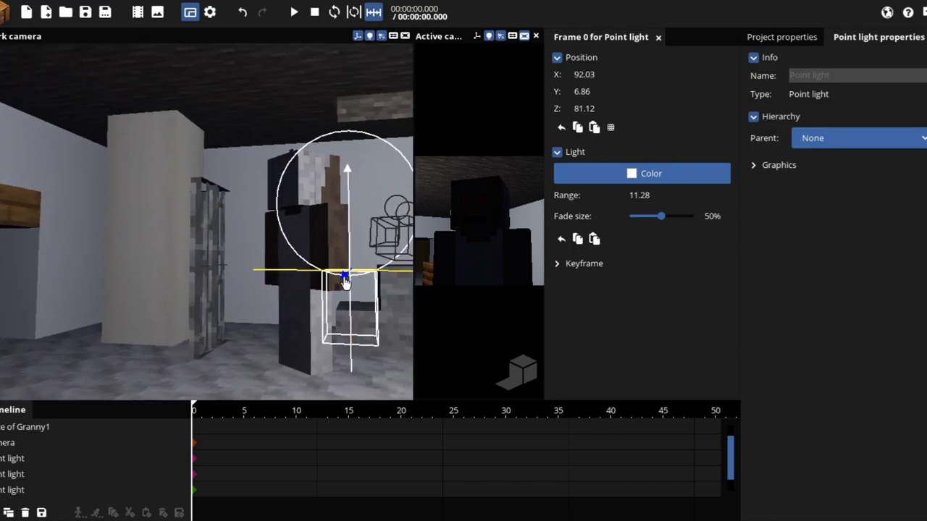
pyautogui.moveTo(331, 269); pyautogui.dragTo(288, 179)
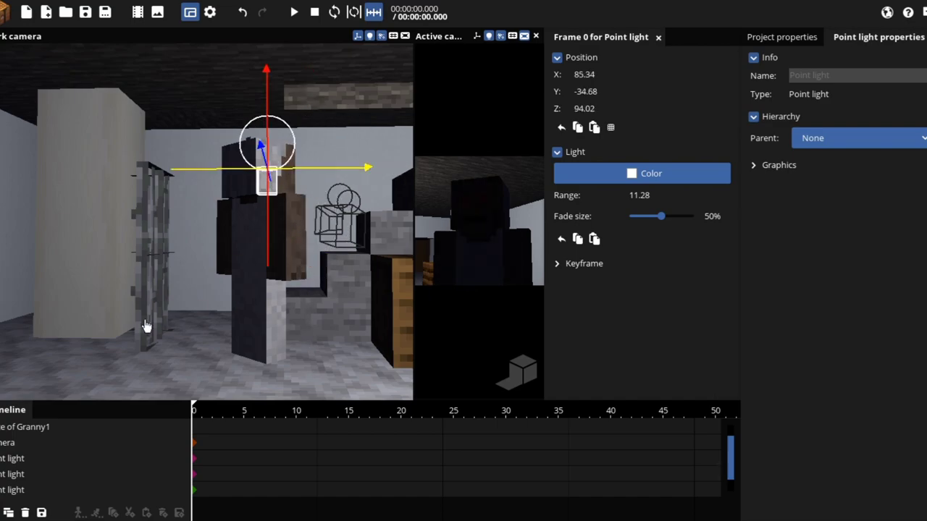
# - Shift the point light to about Y -48.89 and set its range to about 33.25 to light the character's face
pyautogui.moveTo(166, 323); pyautogui.dragTo(250, 320)
pyautogui.moveTo(344, 167); pyautogui.dragTo(210, 157)
pyautogui.moveTo(646, 197); pyautogui.dragTo(731, 183)
pyautogui.moveTo(214, 181); pyautogui.dragTo(266, 198)
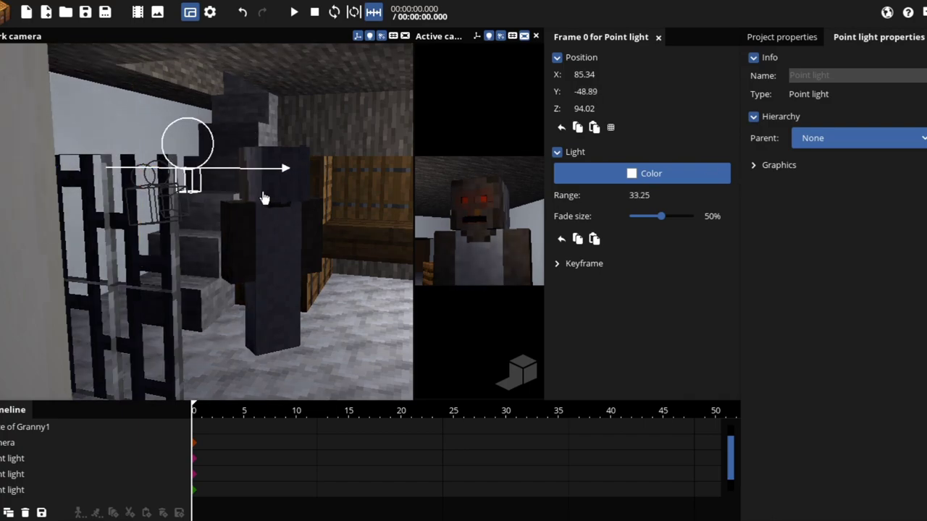
# - Preview the enlarged active camera shot in high-quality render mode, and return to the work camera view with standard rendering
pyautogui.moveTo(413, 287); pyautogui.dragTo(85, 268)
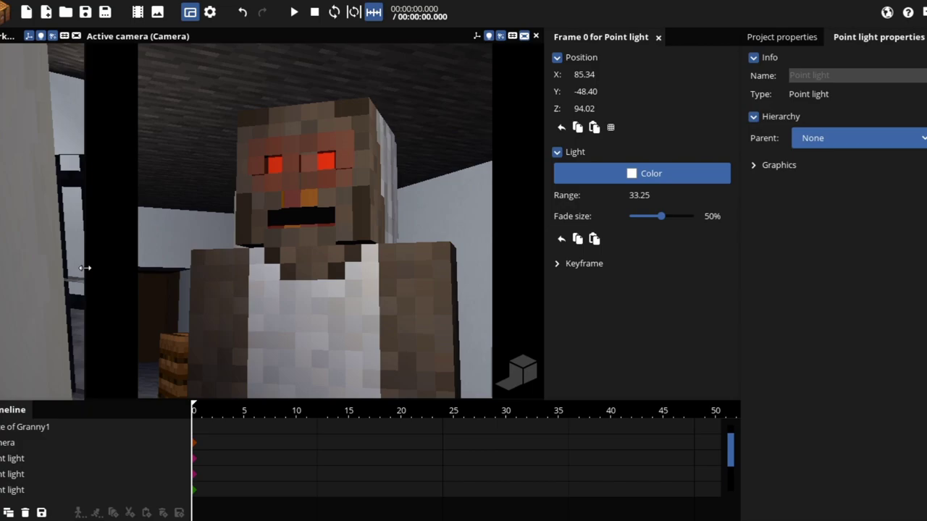
pyautogui.moveTo(88, 266); pyautogui.dragTo(1, 268)
pyautogui.click(520, 375)
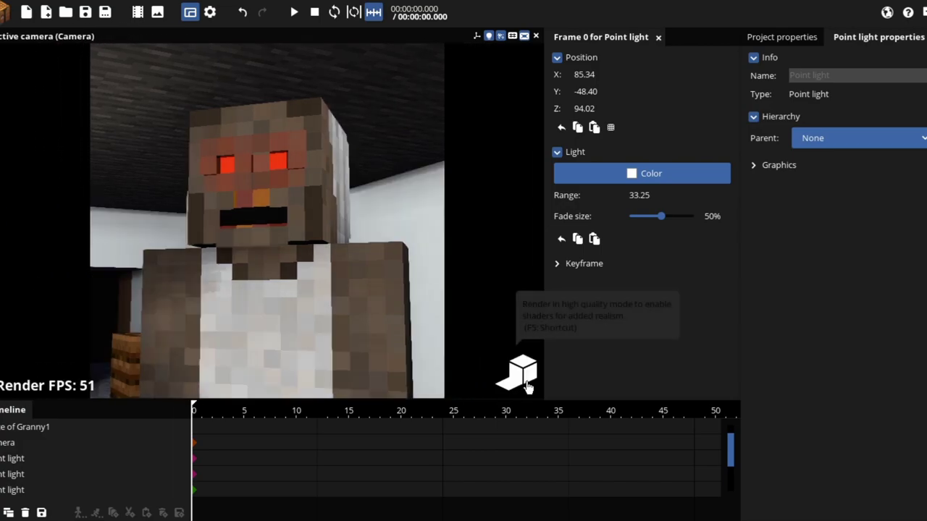
pyautogui.moveTo(1, 269); pyautogui.dragTo(397, 282)
pyautogui.moveTo(261, 286); pyautogui.dragTo(484, 327, button='right')
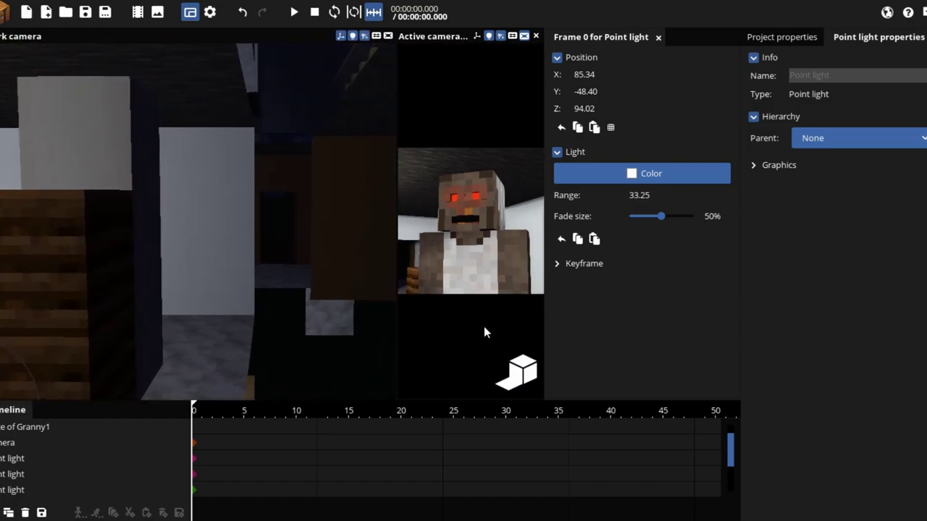
pyautogui.click(519, 379)
# - Create a surface textured with the black gradient image from the PNG folder
pyautogui.moveTo(126, 294); pyautogui.dragTo(7, 290, button='right')
pyautogui.moveTo(137, 265); pyautogui.dragTo(132, 264, button='right')
pyautogui.click(3, 10)
pyautogui.click(223, 159)
pyautogui.click(331, 181)
pyautogui.click(376, 239)
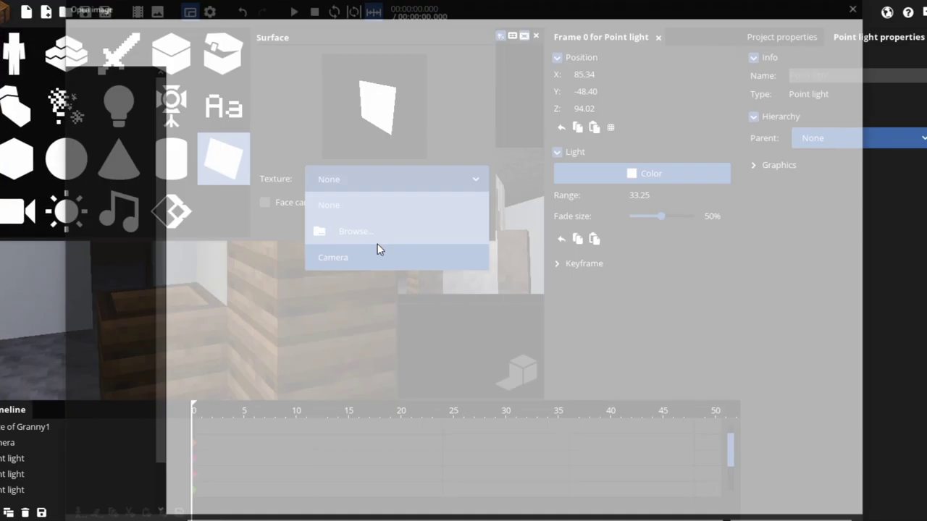
pyautogui.click(109, 97)
pyautogui.doubleClick(291, 122)
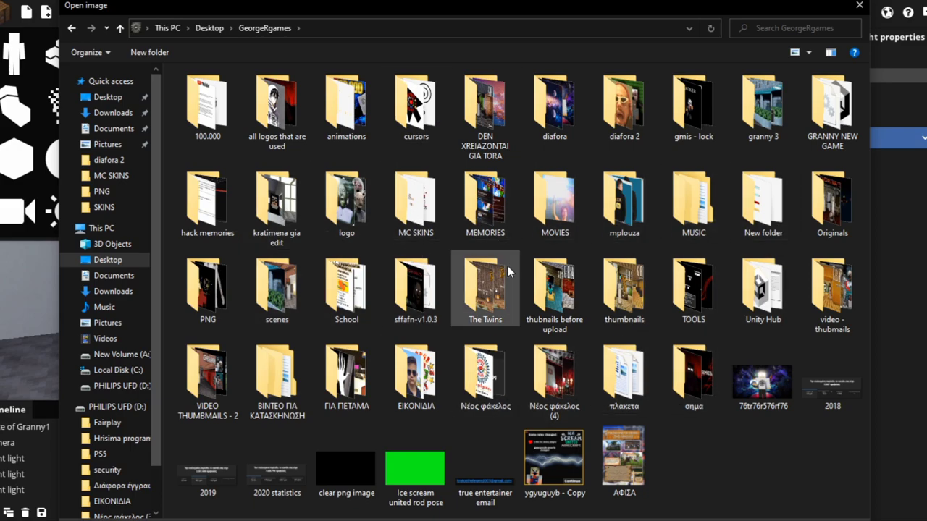
pyautogui.doubleClick(205, 313)
pyautogui.doubleClick(516, 366)
pyautogui.click(376, 225)
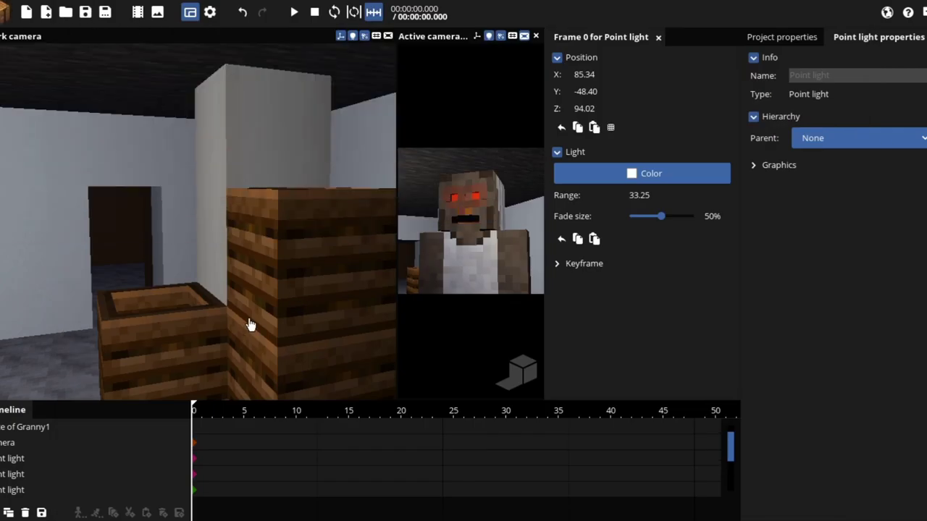
# - Select the new surface and place it behind the granny character at about X 57.90, Y -14.97, Z 74.10
pyautogui.moveTo(231, 297); pyautogui.dragTo(247, 298, button='right')
pyautogui.click(144, 433)
pyautogui.click(223, 318)
pyautogui.moveTo(150, 226); pyautogui.dragTo(171, 225)
pyautogui.moveTo(245, 219); pyautogui.dragTo(296, 364)
pyautogui.moveTo(189, 321); pyautogui.dragTo(123, 329)
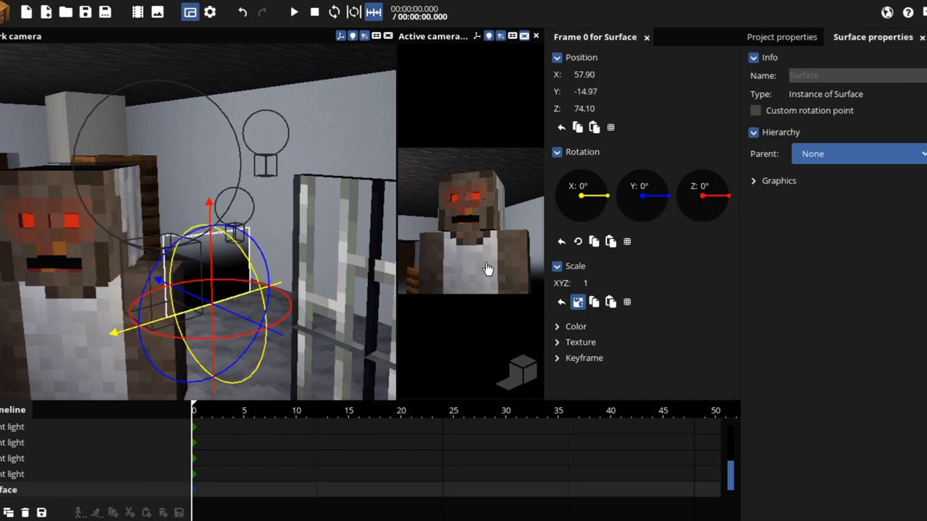
# - Unlink the surface's scale axes, stretch it to X scale 3.15 and raise it to about Z 110.73
pyautogui.click(577, 302)
pyautogui.moveTo(583, 283); pyautogui.dragTo(616, 282)
pyautogui.moveTo(300, 261); pyautogui.dragTo(290, 436)
pyautogui.moveTo(221, 292); pyautogui.dragTo(197, 53)
# - Set the surface's rotation to X 0°, Y -180° and Z -90° to align it with the wall
pyautogui.moveTo(236, 238); pyautogui.dragTo(235, 238, button='right')
pyautogui.moveTo(156, 190); pyautogui.dragTo(157, 190, button='right')
pyautogui.press('w')
pyautogui.moveTo(603, 203); pyautogui.dragTo(612, 205)
pyautogui.moveTo(601, 204); pyautogui.dragTo(634, 213)
pyautogui.click(562, 241)
pyautogui.rightClick(636, 214)
pyautogui.write('-180')
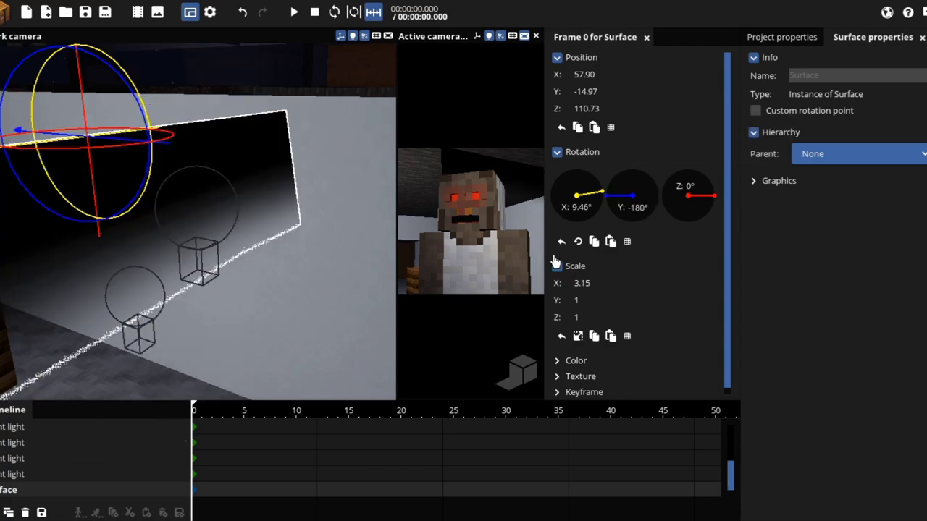
pyautogui.rightClick(596, 210)
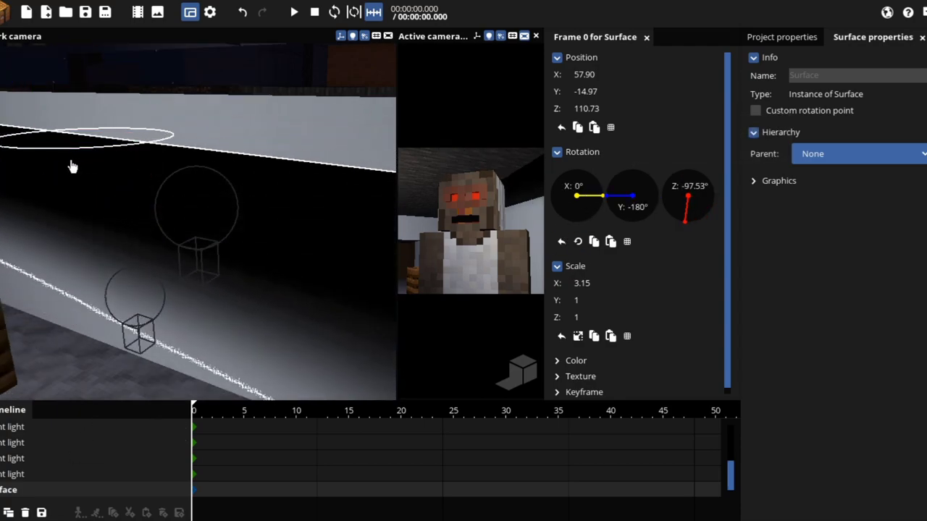
pyautogui.moveTo(689, 182); pyautogui.dragTo(691, 182)
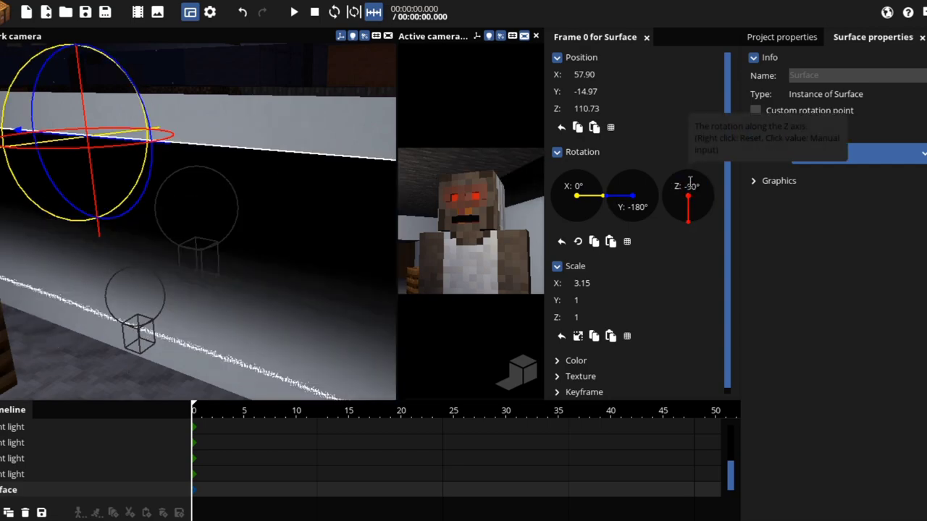
# - Move the surface to about X 24.41, Z 113.03 and scale it to X 13.78, Y 0.33, Z 2.53
pyautogui.moveTo(20, 150); pyautogui.dragTo(231, 123)
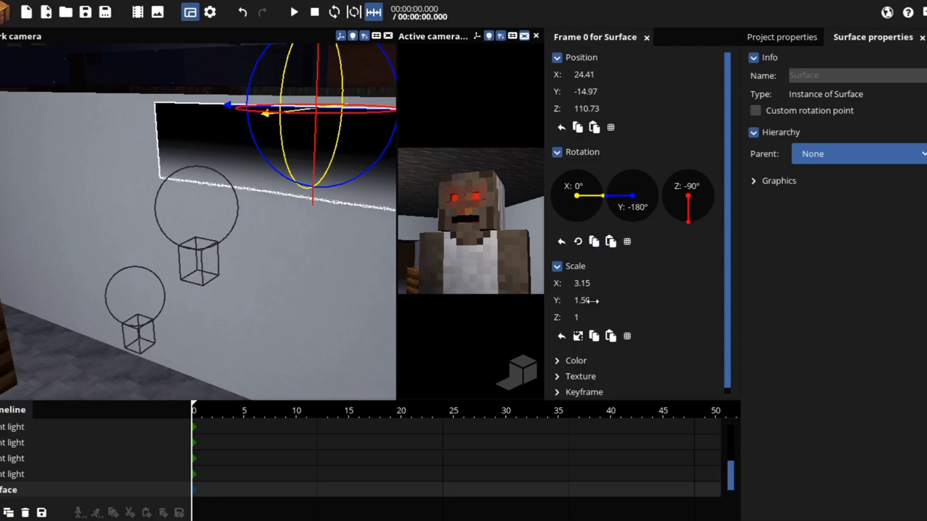
pyautogui.moveTo(583, 318); pyautogui.dragTo(624, 317)
pyautogui.moveTo(590, 283); pyautogui.dragTo(635, 294)
pyautogui.moveTo(318, 81); pyautogui.dragTo(316, 58)
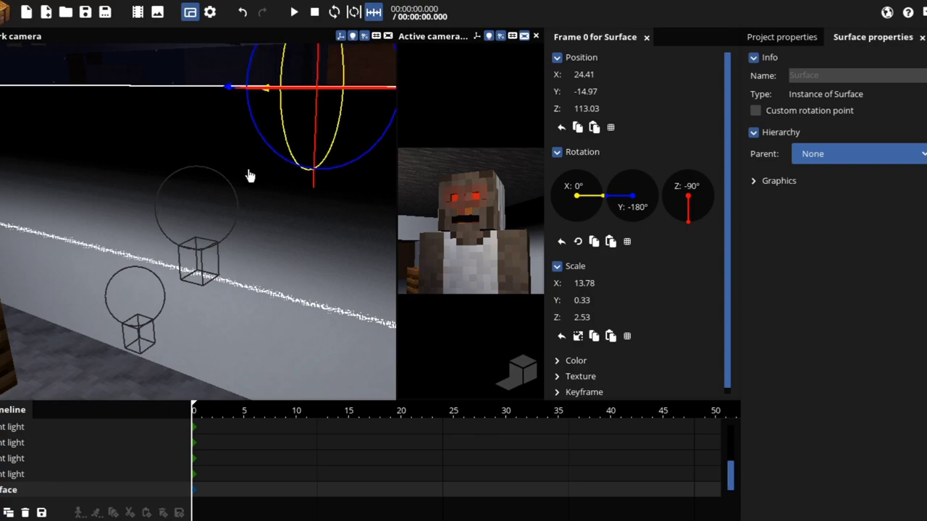
# - Close the active camera view and move a duplicate of the gradient surface to about Y 81.45
pyautogui.moveTo(265, 346); pyautogui.dragTo(271, 346, button='right')
pyautogui.press('s')
pyautogui.click(534, 38)
pyautogui.moveTo(406, 184); pyautogui.dragTo(405, 184, button='right')
pyautogui.press('w')
pyautogui.moveTo(405, 182); pyautogui.dragTo(1, 151)
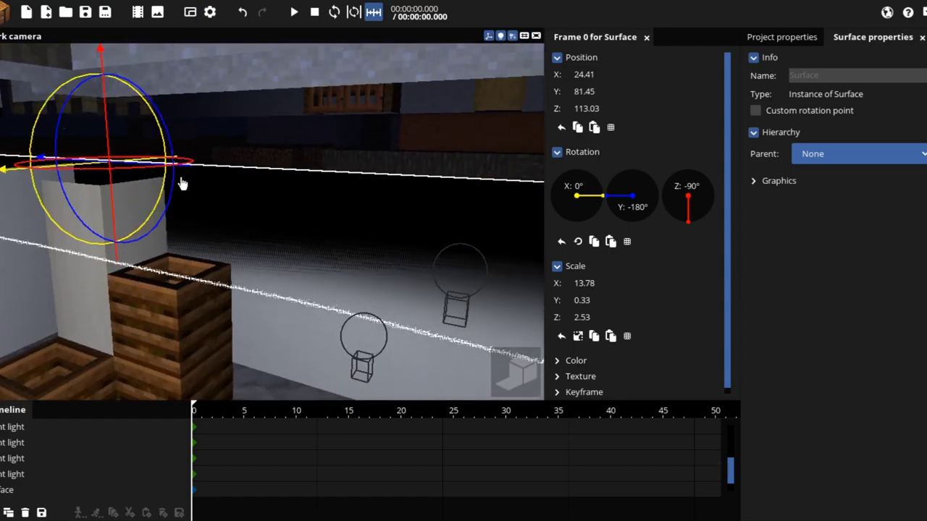
# - Rotate the duplicated surface to about Z -177.65° and shift it to about Y 95.49 across the adjoining wall
pyautogui.moveTo(182, 181); pyautogui.dragTo(193, 181)
pyautogui.moveTo(80, 161); pyautogui.dragTo(7, 155)
pyautogui.moveTo(193, 182); pyautogui.dragTo(227, 310)
pyautogui.moveTo(227, 311); pyautogui.dragTo(486, 214, button='right')
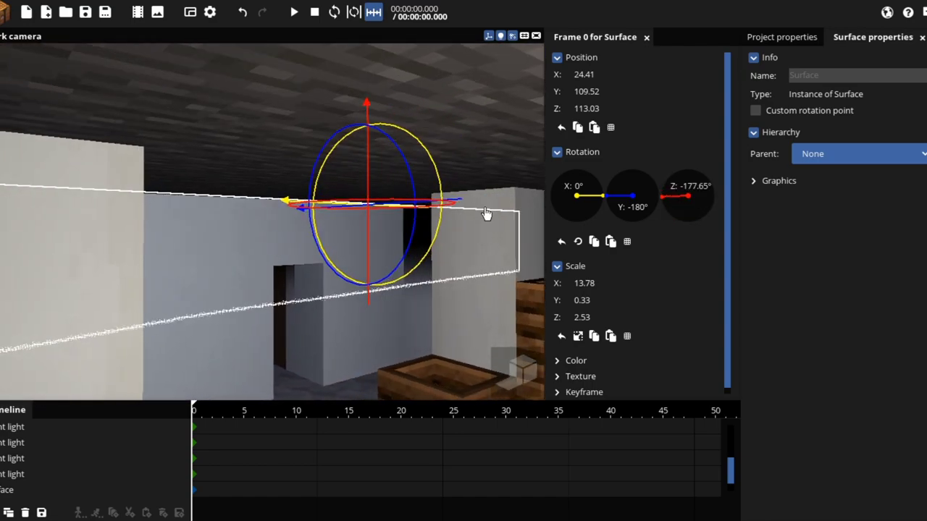
pyautogui.moveTo(465, 207); pyautogui.dragTo(503, 208)
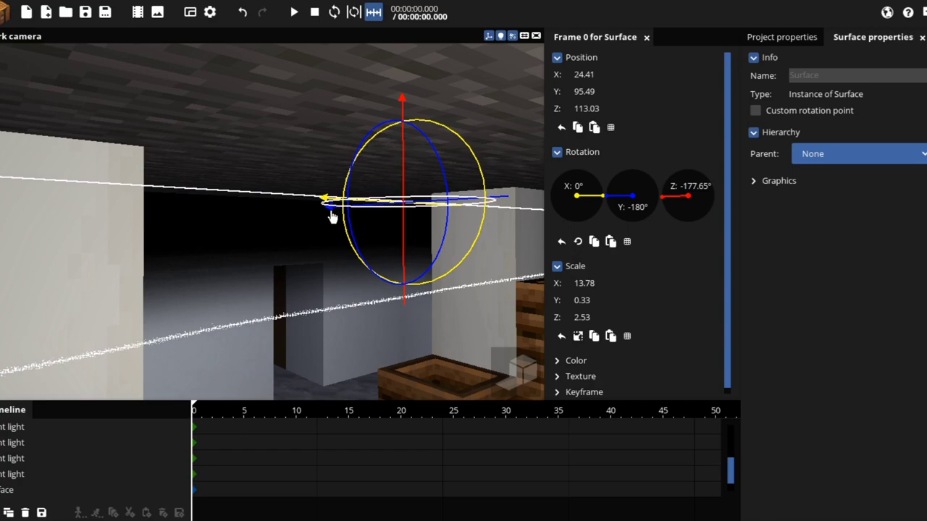
pyautogui.moveTo(349, 223); pyautogui.dragTo(337, 223)
pyautogui.moveTo(318, 199); pyautogui.dragTo(317, 196, button='right')
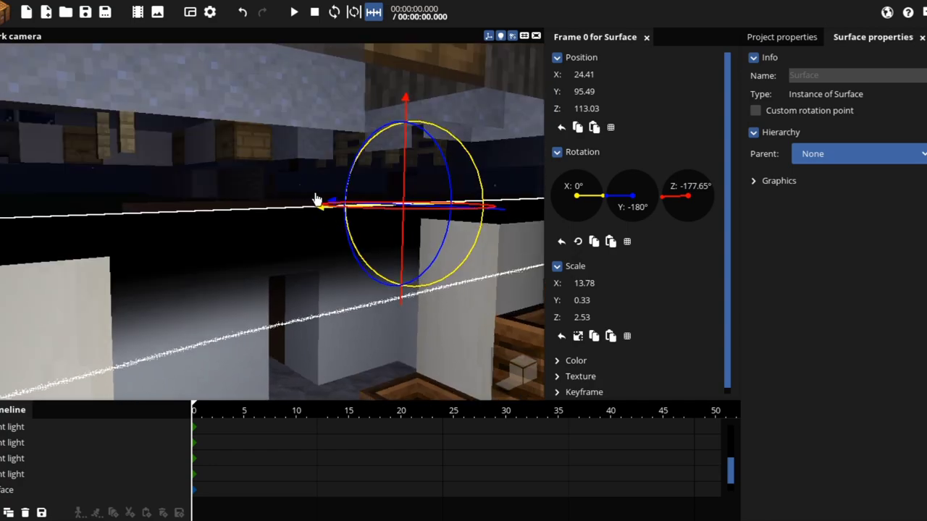
# - Slide the duplicated surface to about X 78.46 and straighten its rotation to about Z -180.35°
pyautogui.moveTo(320, 211); pyautogui.dragTo(168, 256)
pyautogui.moveTo(366, 253); pyautogui.dragTo(371, 264)
pyautogui.moveTo(326, 215); pyautogui.dragTo(321, 228)
pyautogui.moveTo(430, 364); pyautogui.dragTo(384, 362)
pyautogui.moveTo(500, 374); pyautogui.dragTo(489, 381)
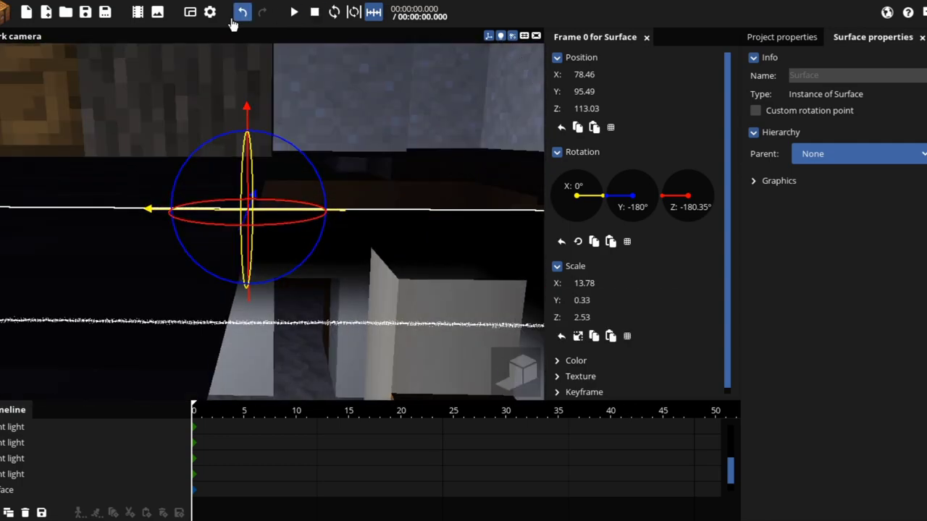
# - Reopen the active camera view and enlarge it to examine the rendered shot
pyautogui.click(190, 11)
pyautogui.moveTo(395, 252); pyautogui.dragTo(27, 227)
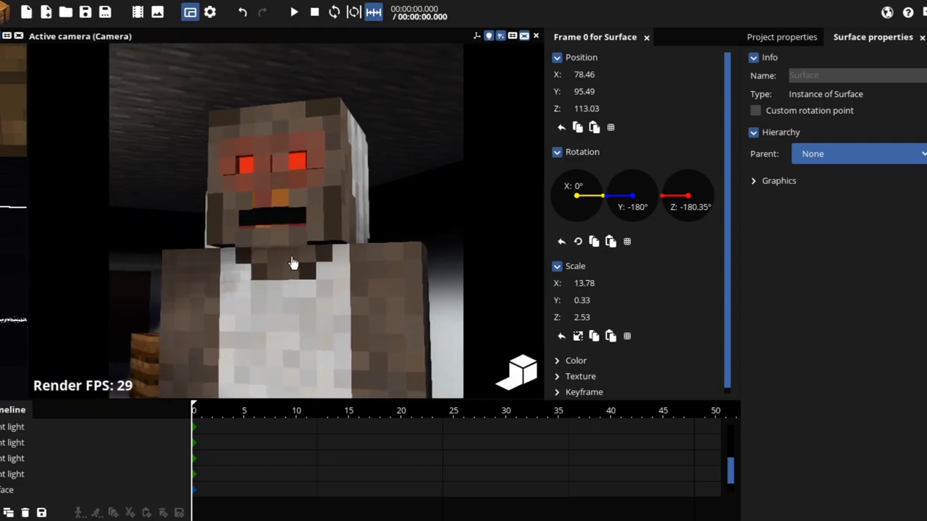
pyautogui.click(9, 477)
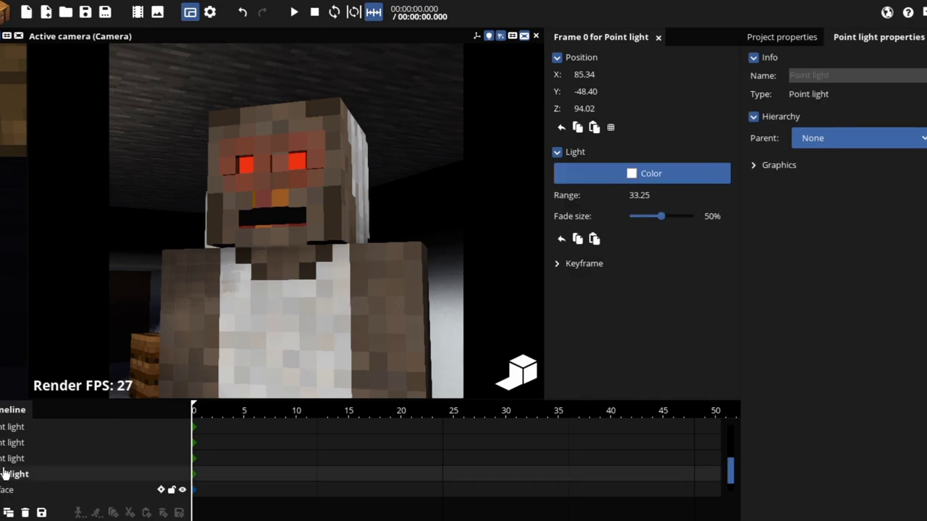
pyautogui.click(268, 311)
# - Select the granny character and reposition it in the camera's frame at about X 85.19, Y -36.50
pyautogui.click(33, 431)
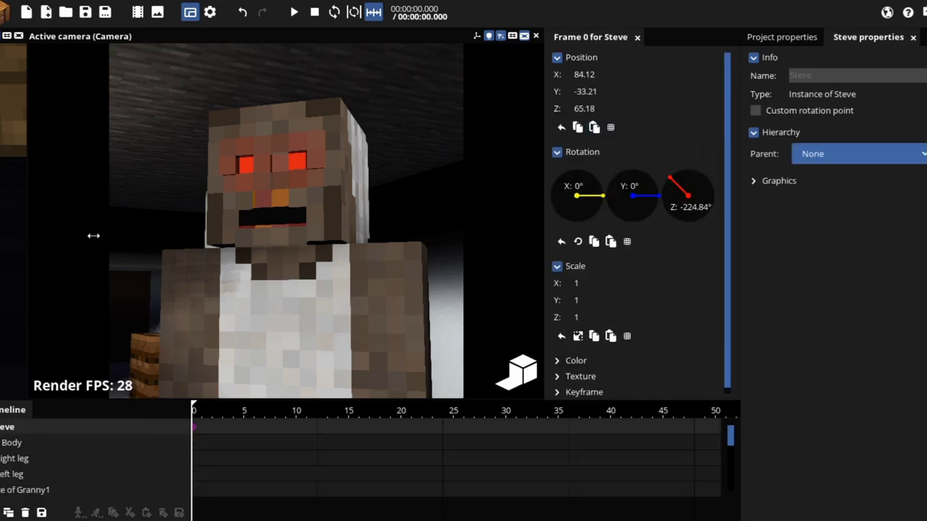
pyautogui.moveTo(46, 225); pyautogui.dragTo(414, 226)
pyautogui.moveTo(185, 288); pyautogui.dragTo(164, 308)
pyautogui.moveTo(249, 323); pyautogui.dragTo(242, 314)
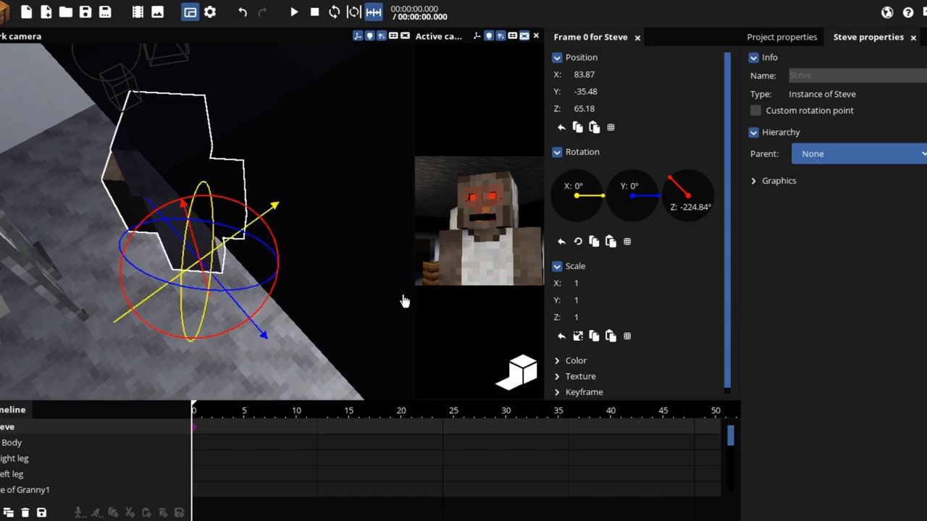
pyautogui.moveTo(417, 228); pyautogui.dragTo(283, 222)
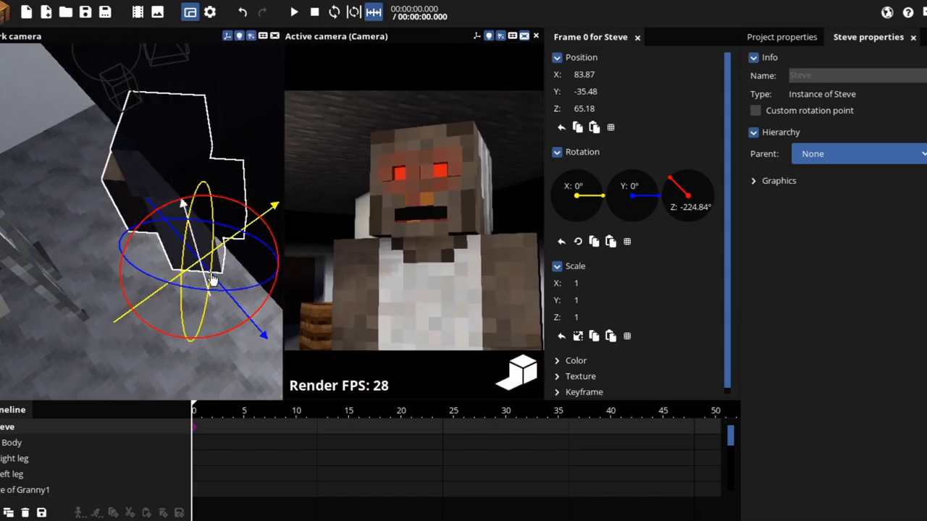
pyautogui.moveTo(220, 289); pyautogui.dragTo(211, 279)
pyautogui.moveTo(146, 288)
pyautogui.mouseDown()
pyautogui.moveTo(169, 285)
pyautogui.moveTo(153, 284)
pyautogui.mouseUp()
pyautogui.moveTo(283, 332); pyautogui.dragTo(290, 290)
# - Move the point light near the character's face to about X 98.91, Y -49.14
pyautogui.click(143, 84)
pyautogui.click(136, 82)
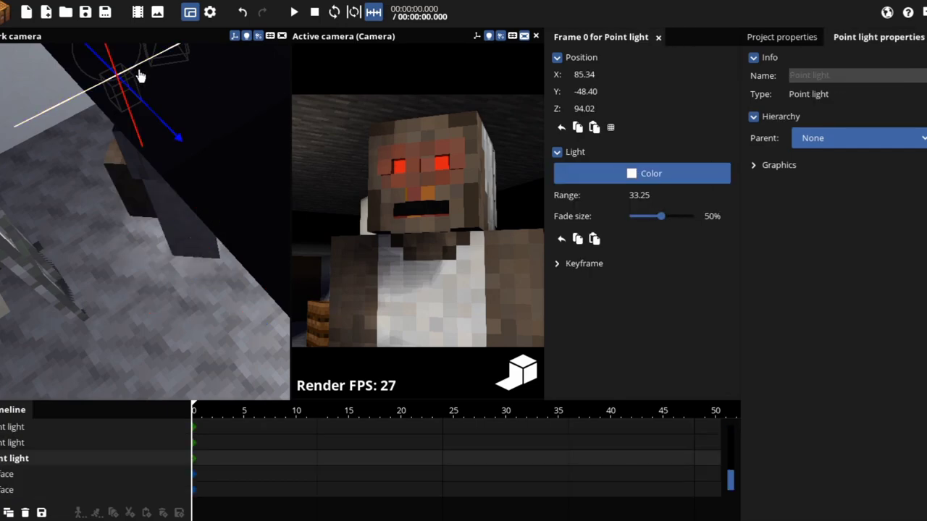
pyautogui.moveTo(141, 76); pyautogui.dragTo(227, 62)
pyautogui.moveTo(292, 167); pyautogui.dragTo(290, 202)
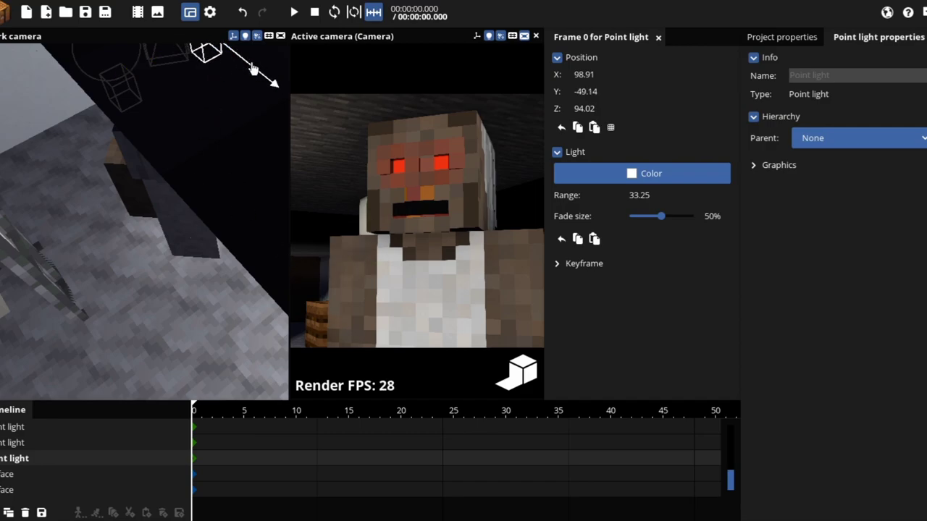
# - Export the camera shot as an Avatar (512x512) image with high quality rendering, saved as jgyugyugyg in the PNG folder
pyautogui.click(181, 208)
pyautogui.click(7, 428)
pyautogui.moveTo(234, 215); pyautogui.dragTo(29, 277)
pyautogui.click(157, 11)
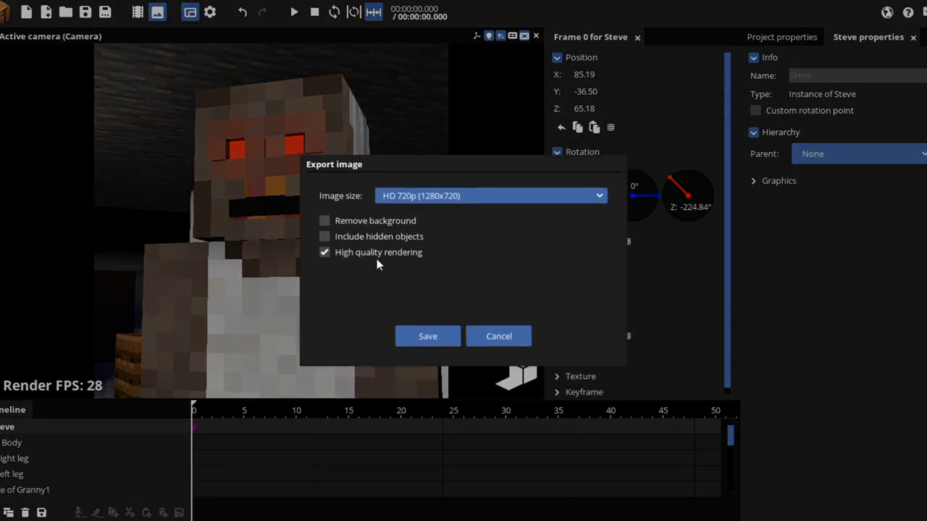
pyautogui.click(388, 201)
pyautogui.click(409, 211)
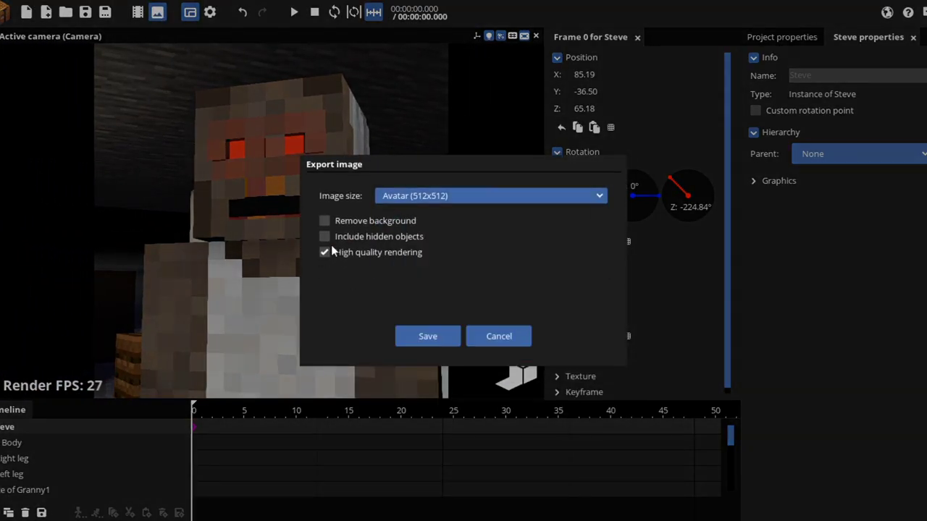
pyautogui.click(426, 335)
pyautogui.write('jgyugyugyg')
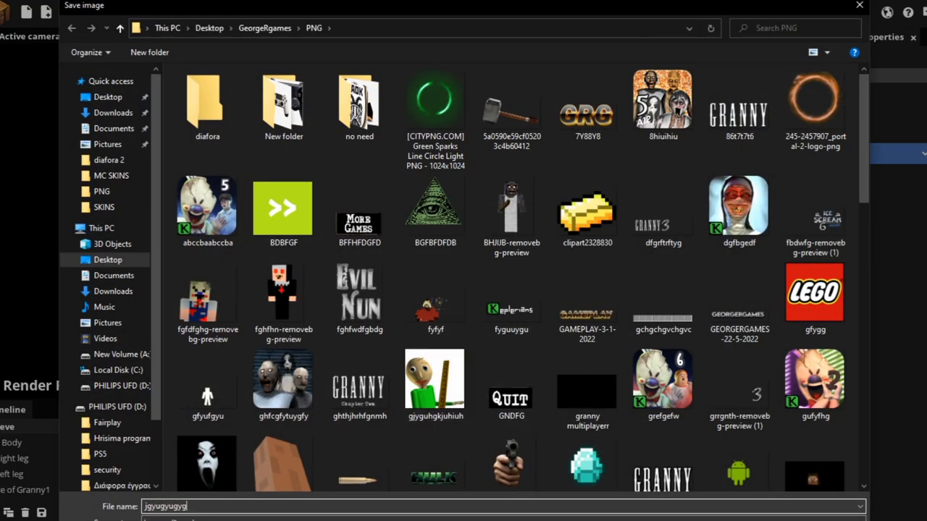
pyautogui.press('Return')
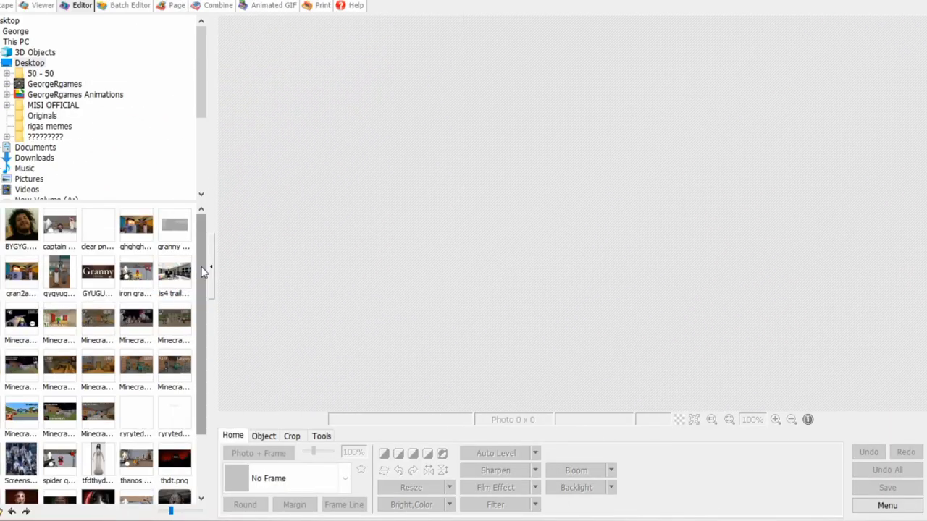
# - Switch to the PhotoScape editor and open gtytvtu.png from the Desktop
pyautogui.moveTo(204, 271); pyautogui.dragTo(188, 243)
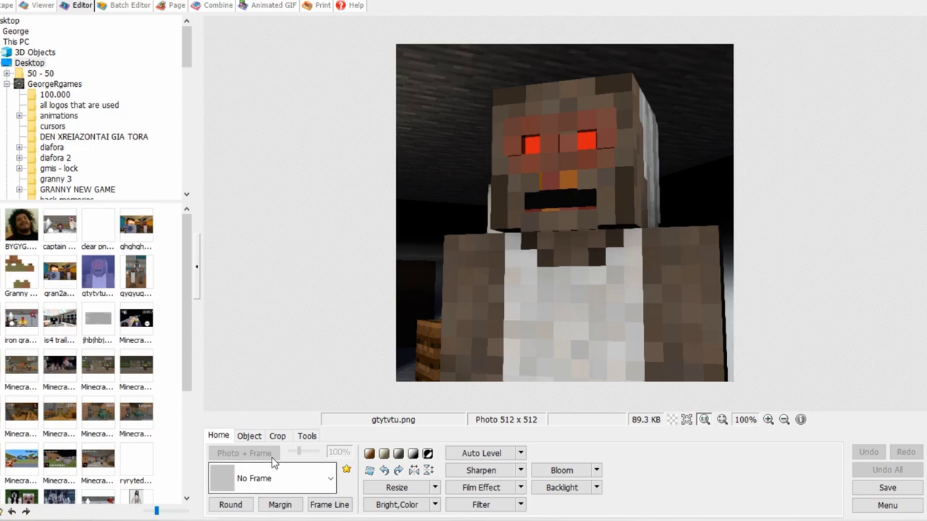
pyautogui.click(249, 436)
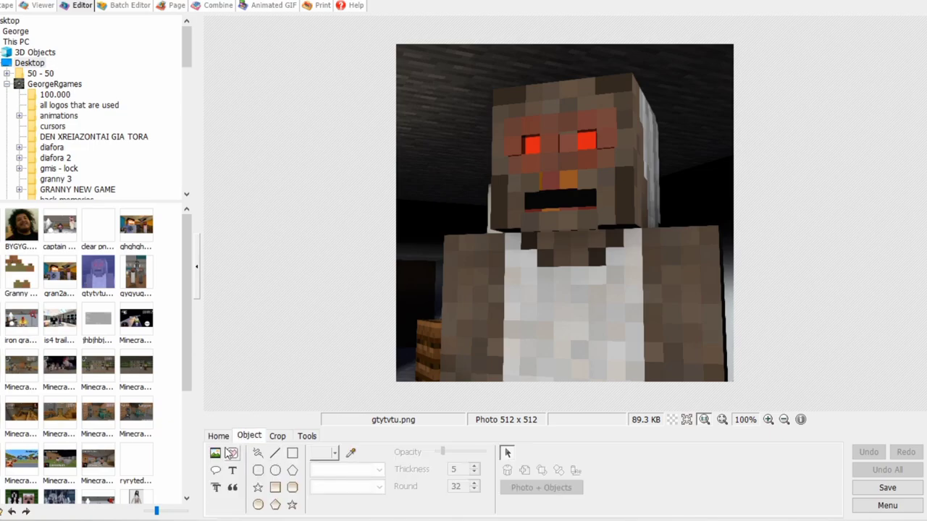
pyautogui.click(218, 437)
# - Try a film effect preset on the picture and undo it
pyautogui.click(481, 487)
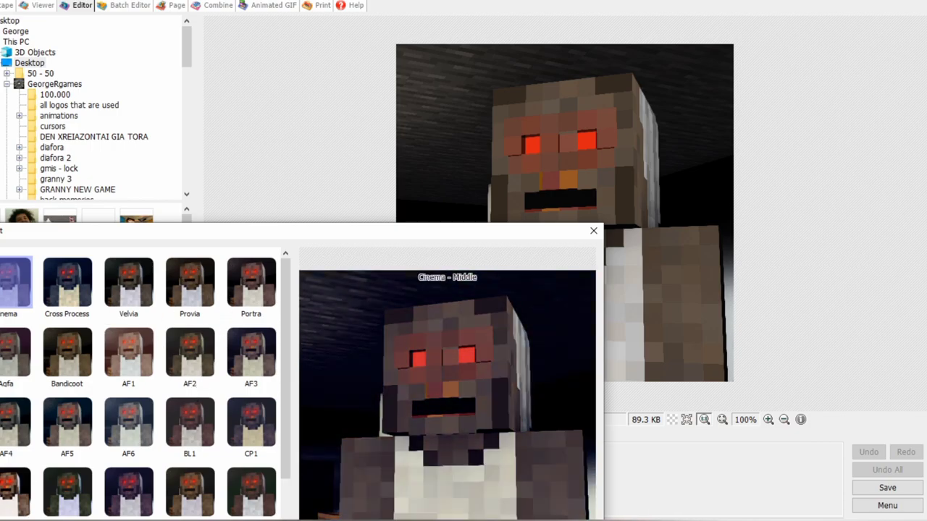
pyautogui.scroll(-3, 117, 451)
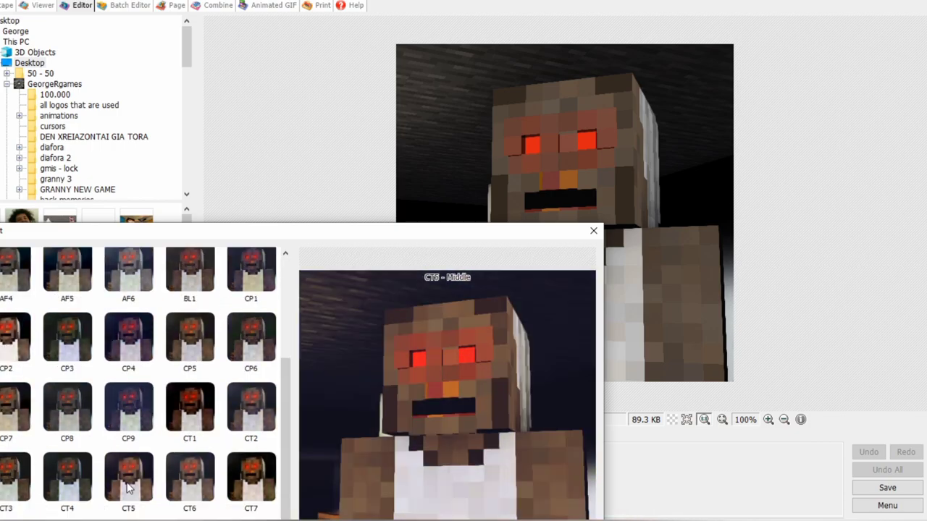
pyautogui.scroll(2, 251, 471)
pyautogui.click(500, 519)
pyautogui.click(865, 450)
# - Darken the picture with Bright at -40 and Deepen at about 26, and save the file
pyautogui.click(405, 507)
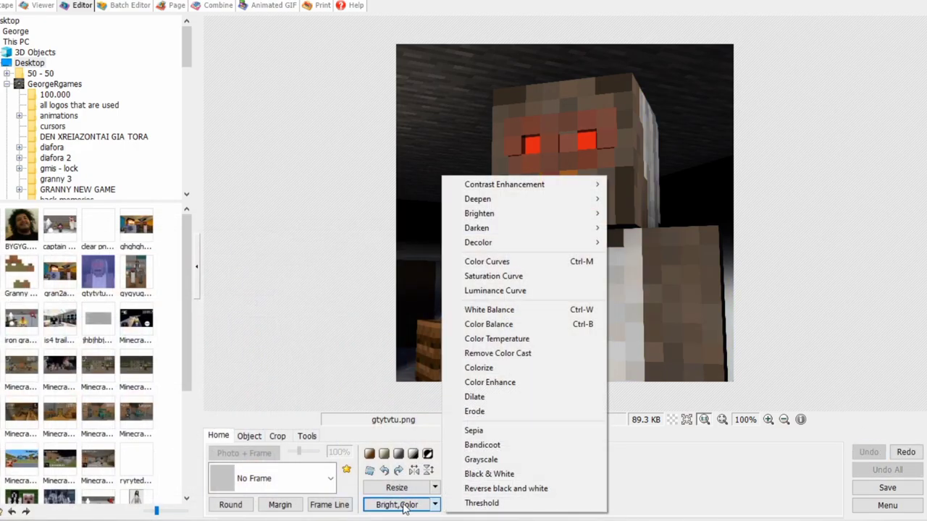
pyautogui.click(397, 504)
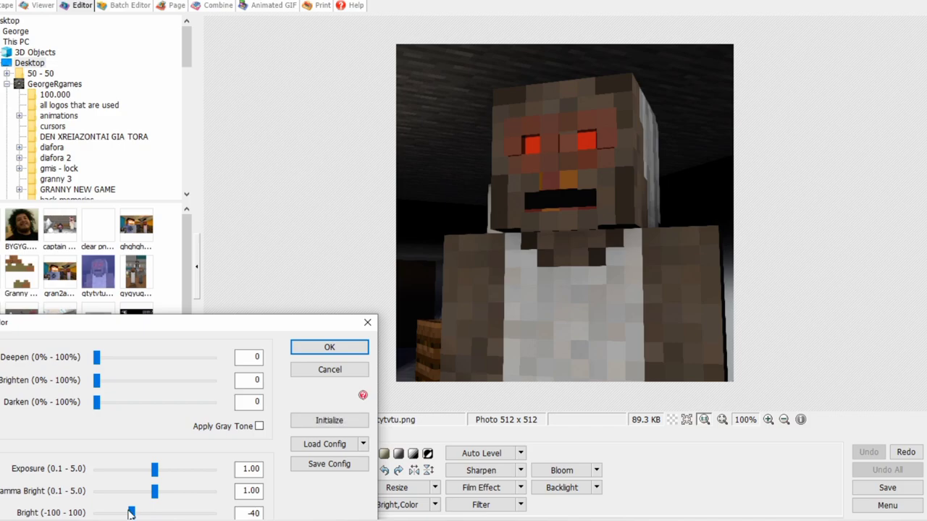
pyautogui.moveTo(155, 493); pyautogui.dragTo(95, 493)
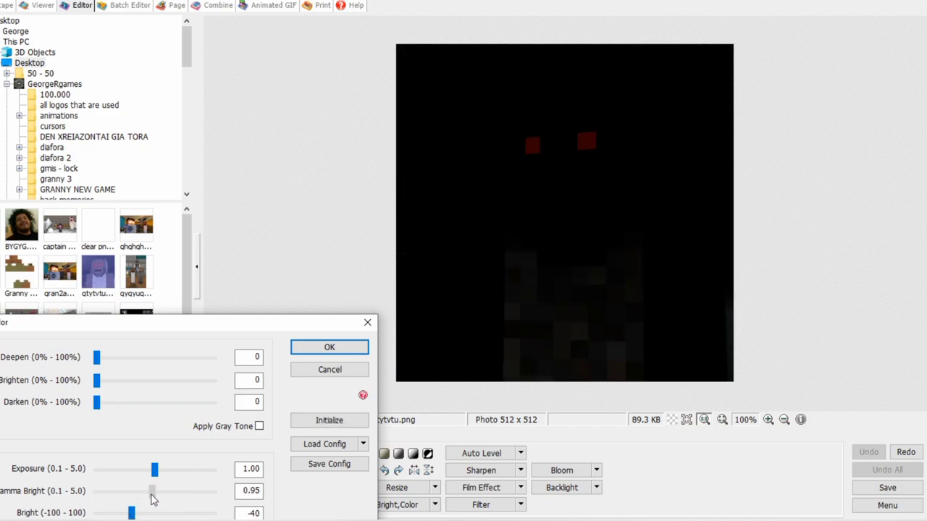
pyautogui.moveTo(153, 498); pyautogui.dragTo(155, 499)
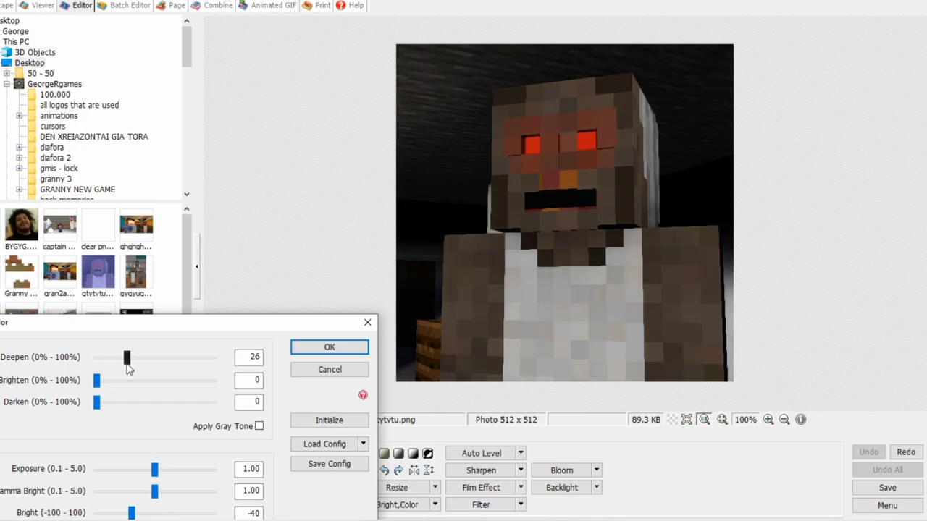
pyautogui.click(330, 348)
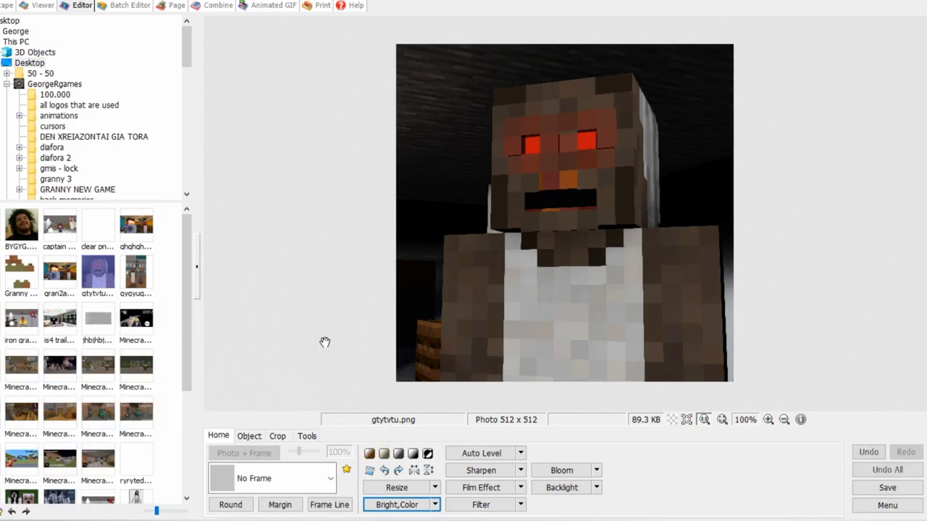
pyautogui.click(879, 492)
pyautogui.click(296, 124)
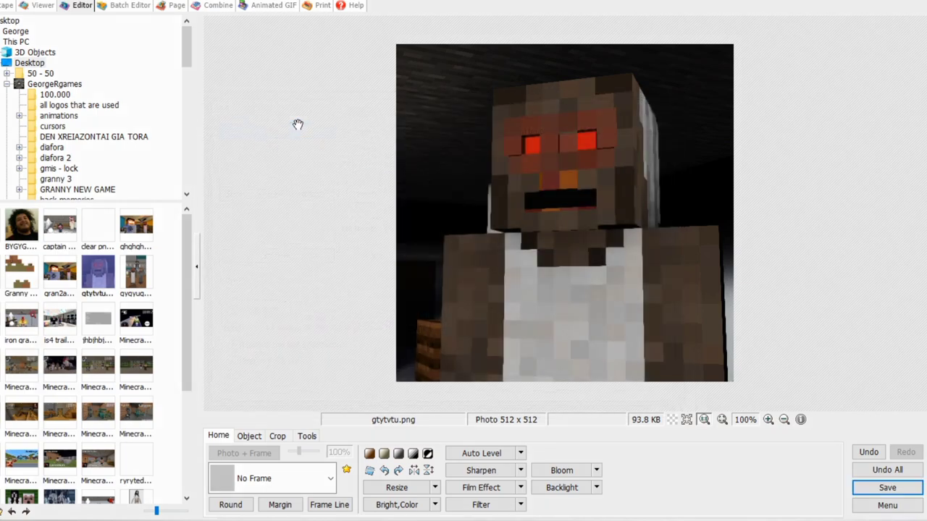